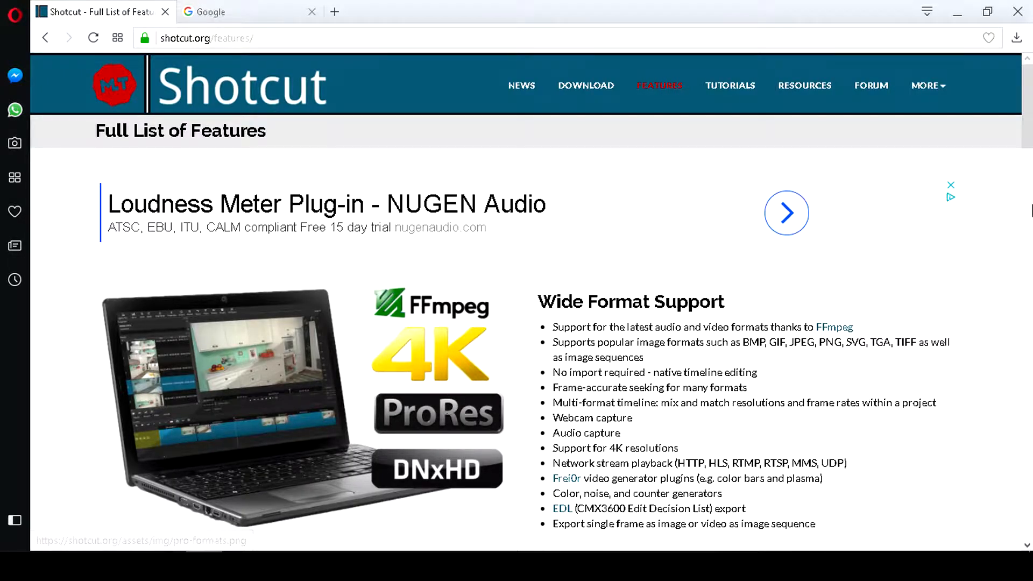
Look through the Shotcut features page, and read the release posts on the site's News page.
{"action": "scroll", "coordinate": [1030, 114], "scroll_direction": "down", "scroll_amount": 1}
{"action": "left_click_drag", "start_coordinate": [1030, 115], "coordinate": [1003, 374]}
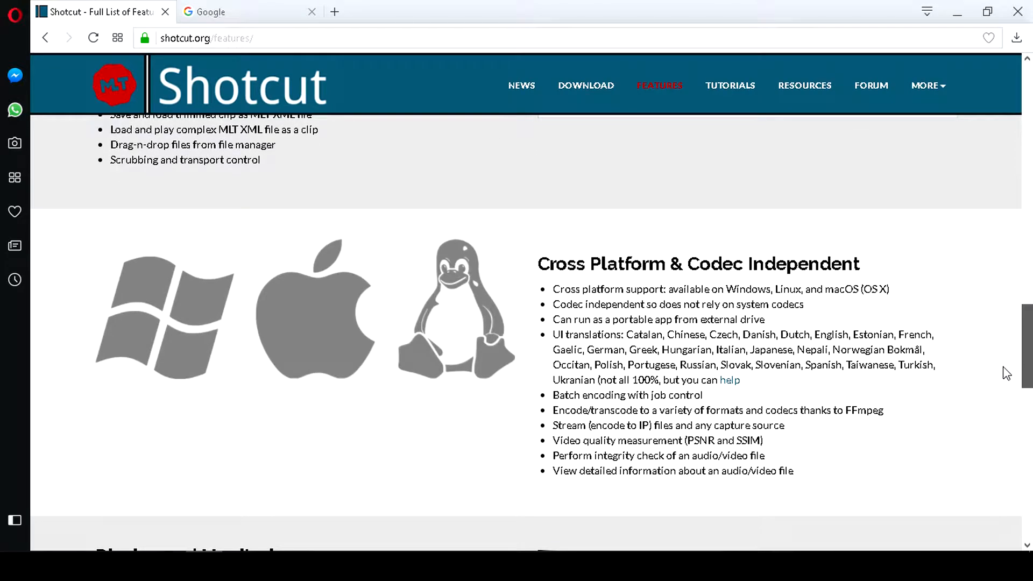
{"action": "left_click", "coordinate": [534, 89]}
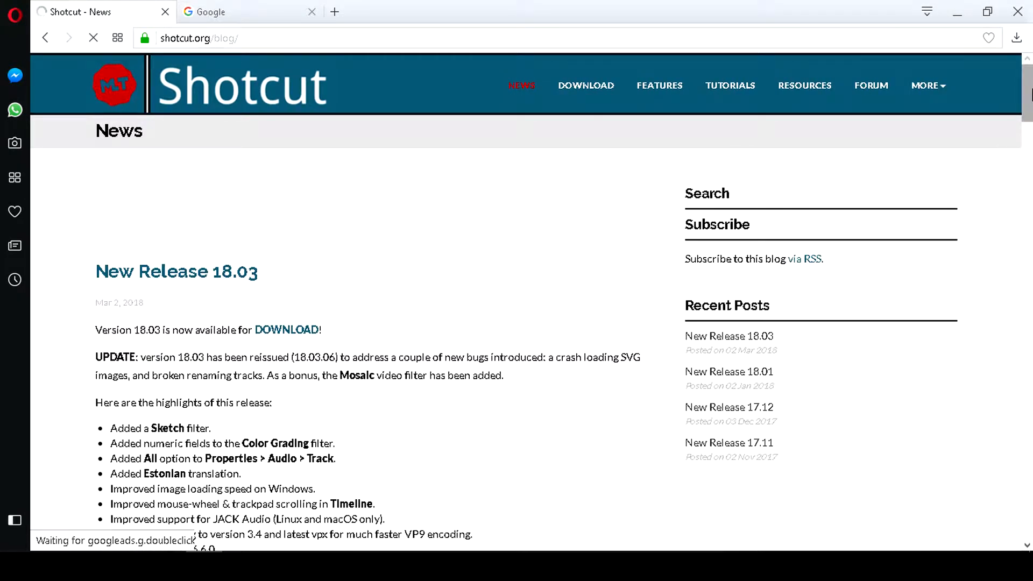
{"action": "scroll", "coordinate": [1028, 113], "scroll_direction": "down", "scroll_amount": 3}
{"action": "scroll", "coordinate": [1028, 113], "scroll_direction": "down", "scroll_amount": 4}
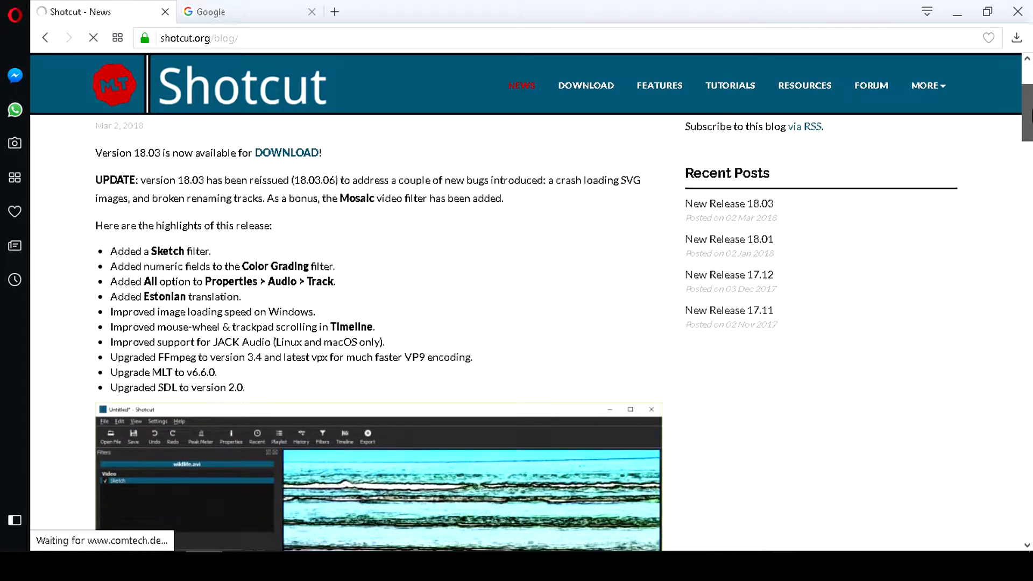
{"action": "left_click_drag", "start_coordinate": [1030, 137], "coordinate": [1030, 222]}
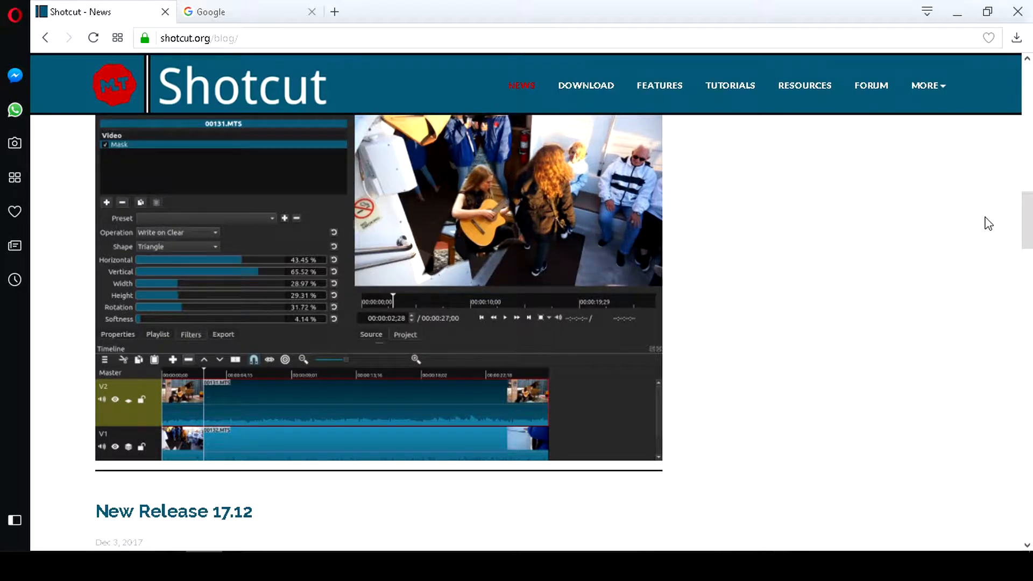
Switch to the Google page and search for "download shotcut".
{"action": "key", "text": "ctrl+Tab"}
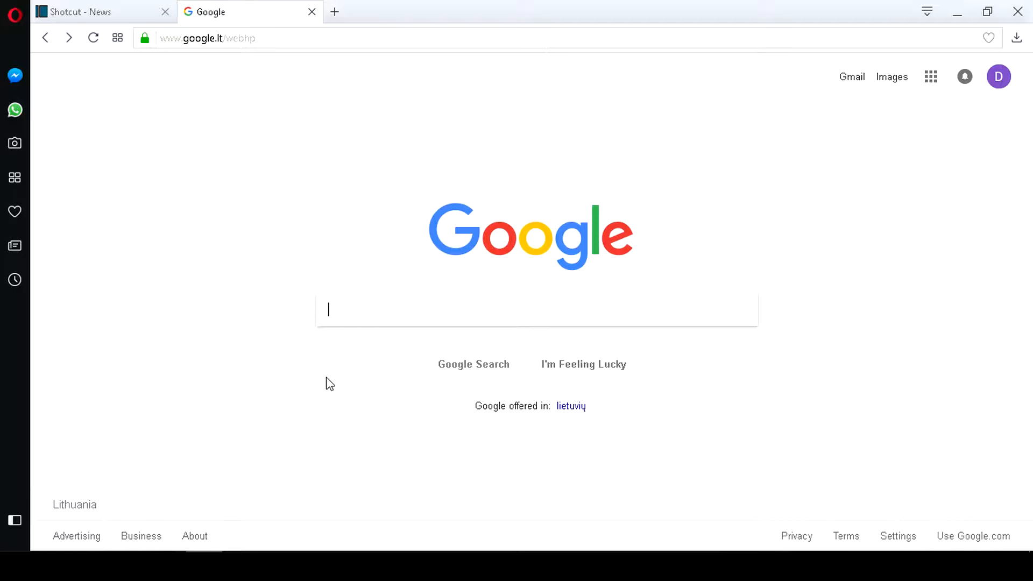
{"action": "left_click", "coordinate": [396, 314]}
{"action": "type", "text": "d"}
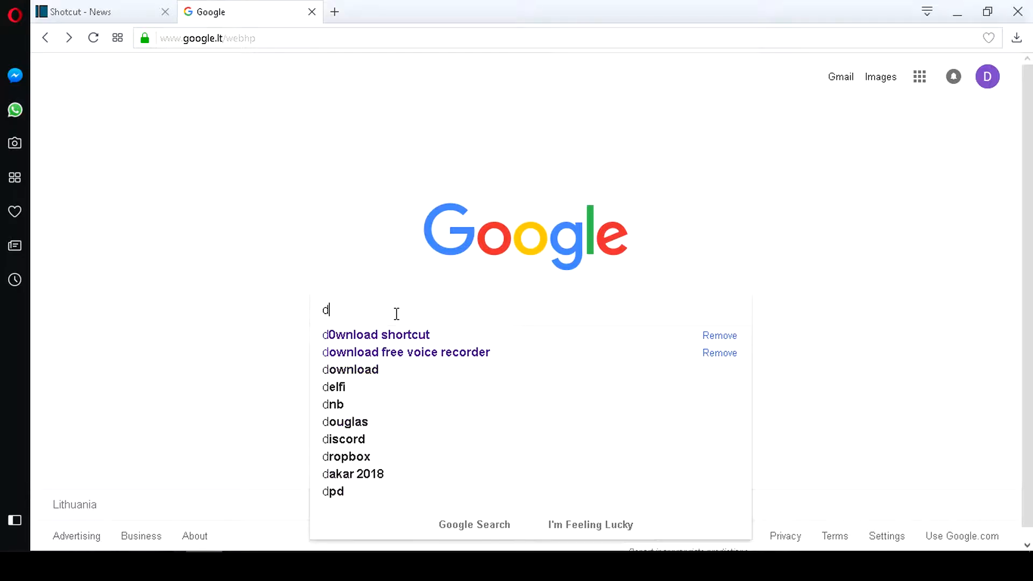
{"action": "type", "text": "ownload s"}
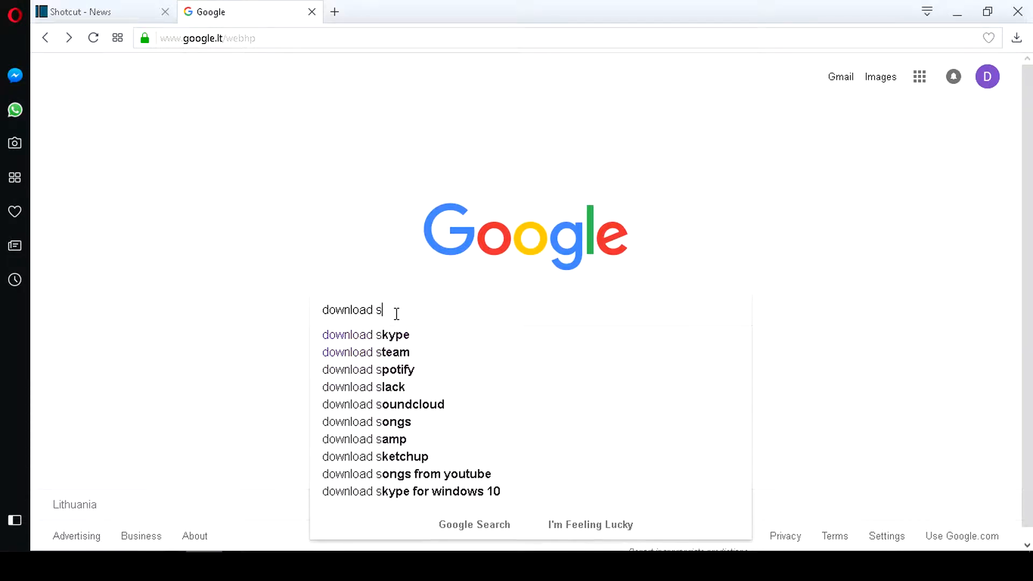
{"action": "type", "text": "hotcut"}
{"action": "key", "text": "Return"}
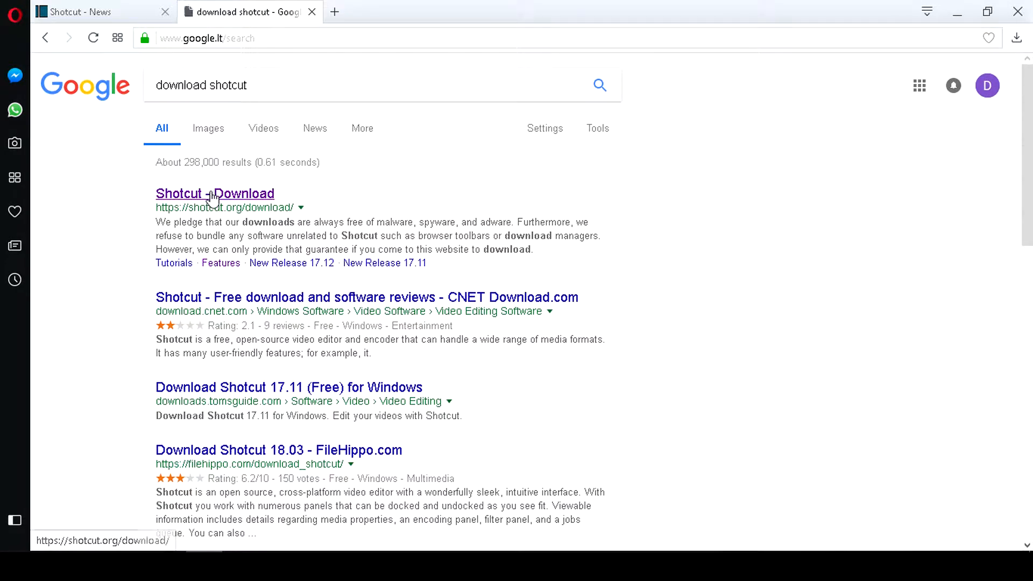
Open the official Shotcut download page from the results and download the 64-bit Windows installer.
{"action": "left_click", "coordinate": [211, 194]}
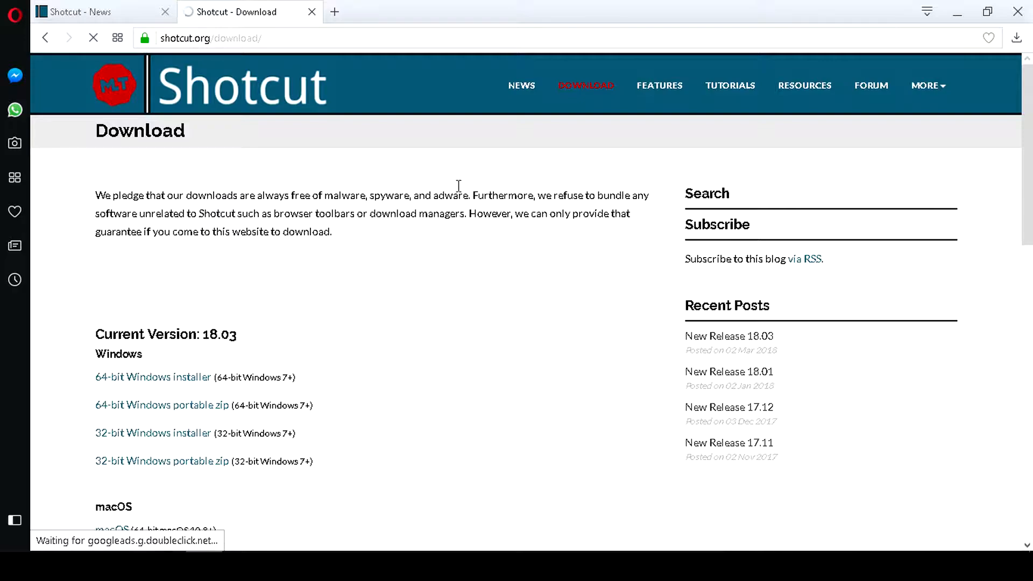
{"action": "scroll", "coordinate": [1027, 209], "scroll_direction": "down", "scroll_amount": 4}
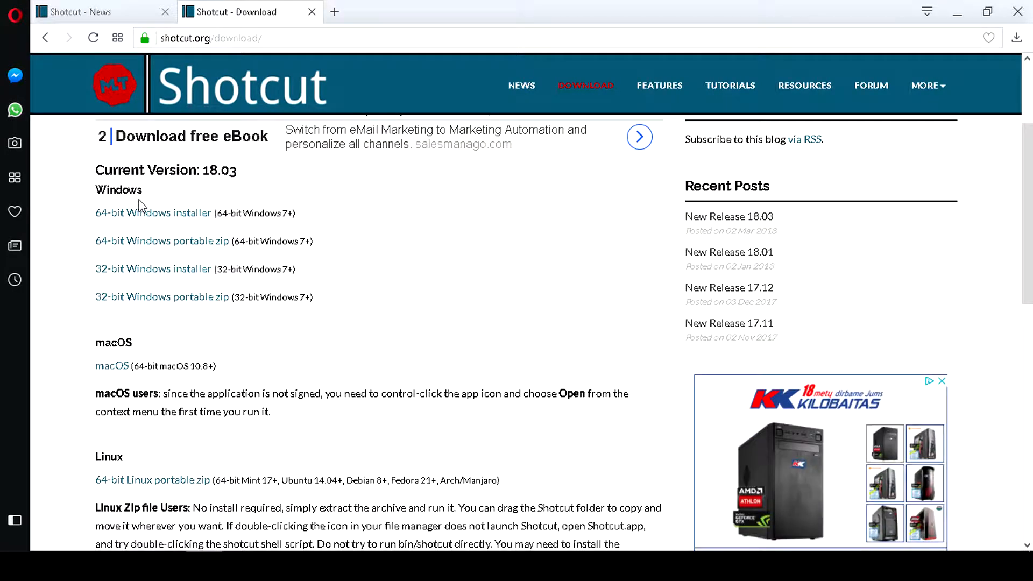
{"action": "left_click", "coordinate": [135, 479]}
{"action": "left_click", "coordinate": [166, 213]}
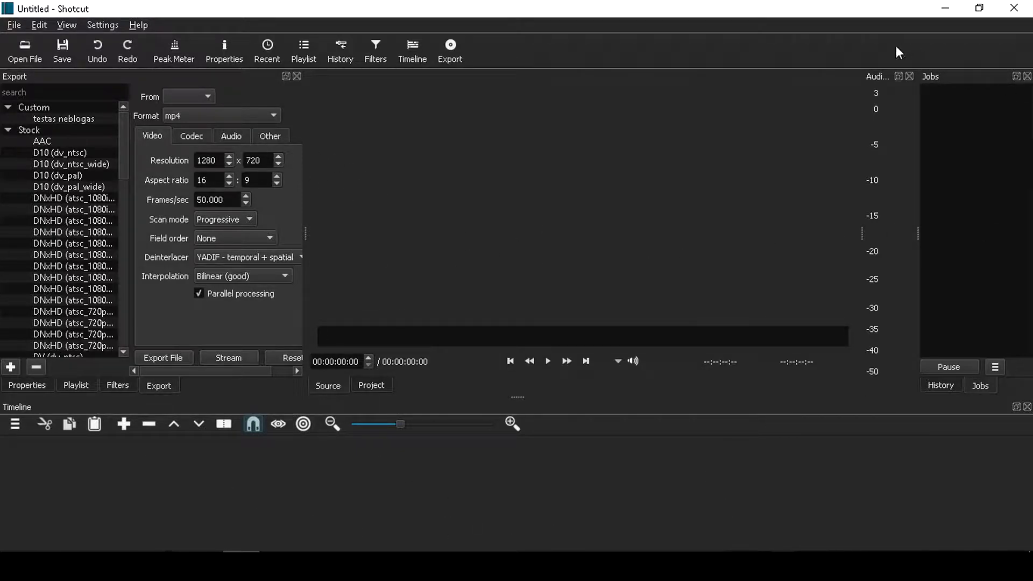
{"action": "left_click_drag", "start_coordinate": [518, 397], "coordinate": [500, 425]}
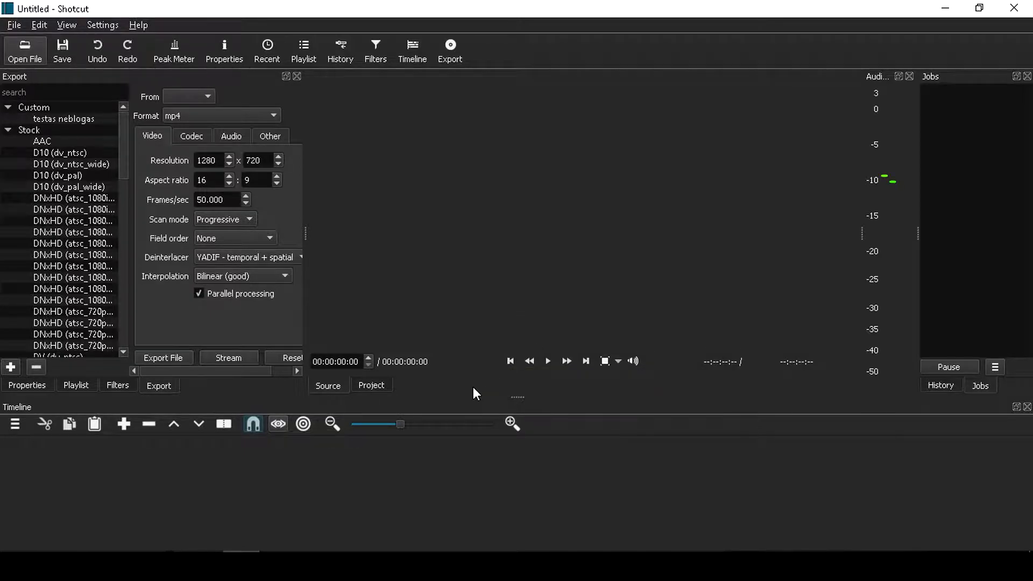
{"action": "left_click", "coordinate": [75, 385]}
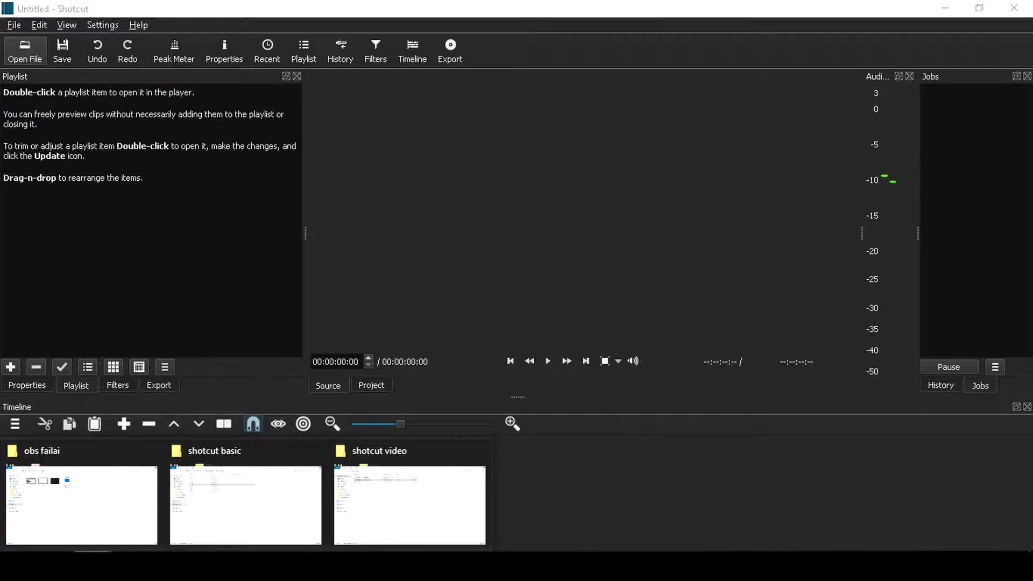
{"action": "left_click", "coordinate": [362, 499]}
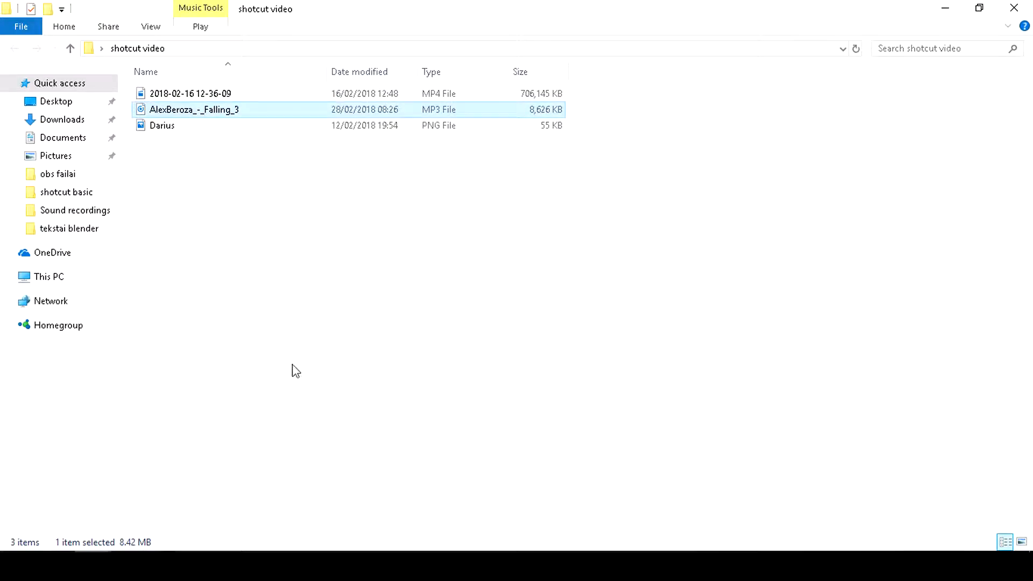
{"action": "left_click", "coordinate": [215, 93]}
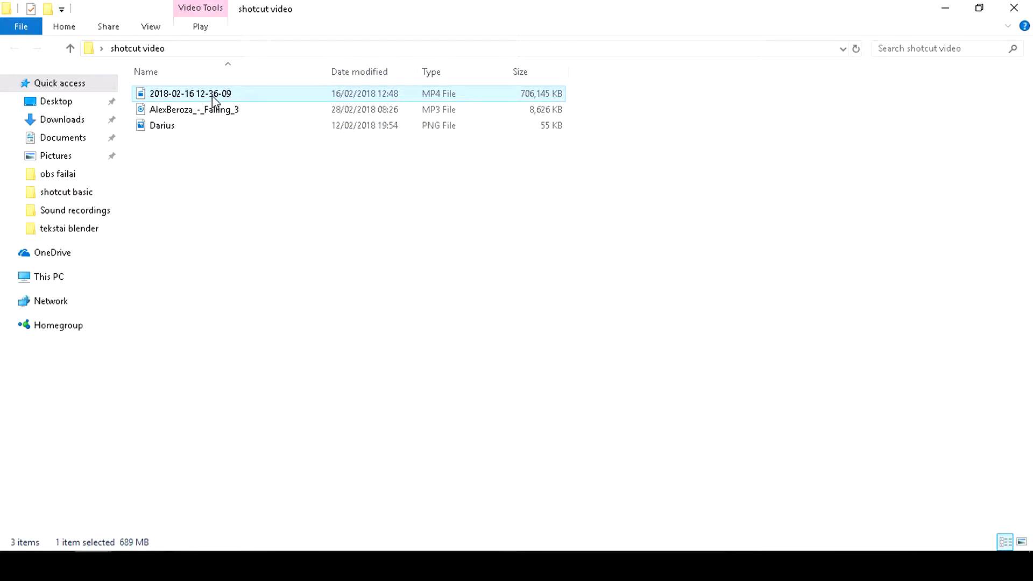
{"action": "left_click_drag", "start_coordinate": [214, 99], "coordinate": [119, 231]}
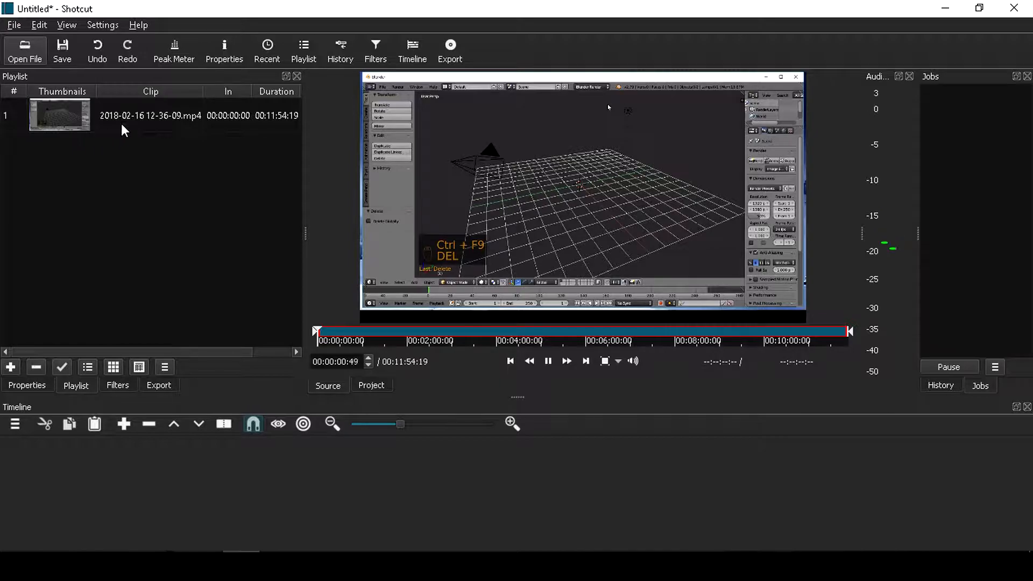
Set the video clip's speed to 5x in its properties and play a few seconds to preview it.
{"action": "left_click", "coordinate": [44, 386]}
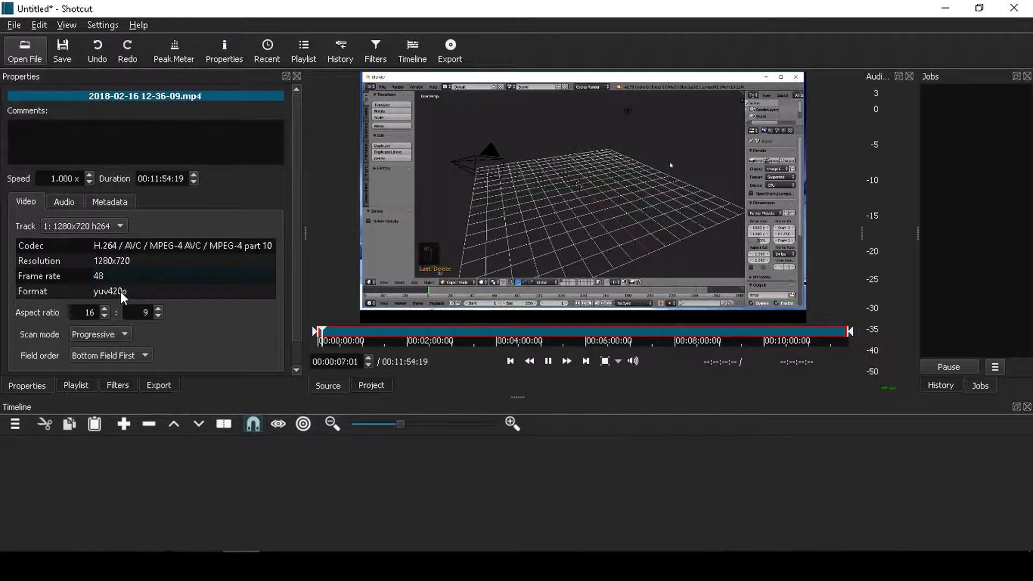
{"action": "key", "text": "space"}
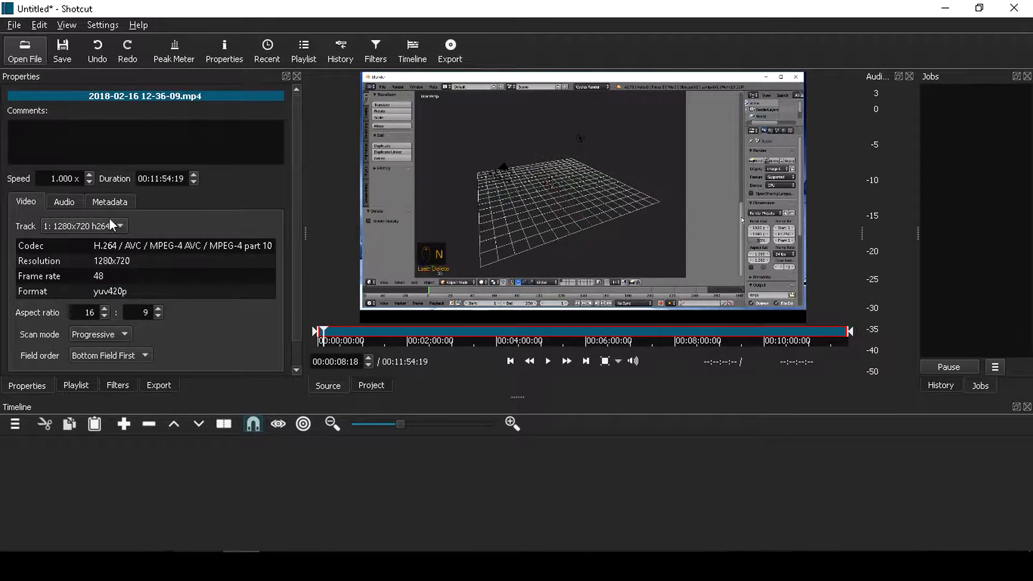
{"action": "left_click", "coordinate": [53, 179]}
{"action": "type", "text": "5"}
{"action": "left_click", "coordinate": [552, 359]}
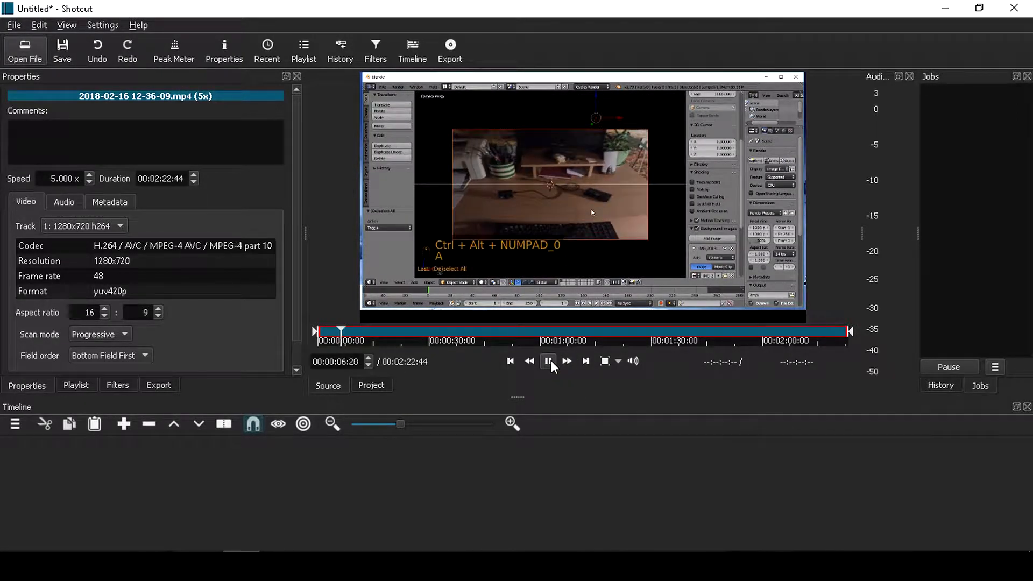
{"action": "left_click", "coordinate": [548, 361]}
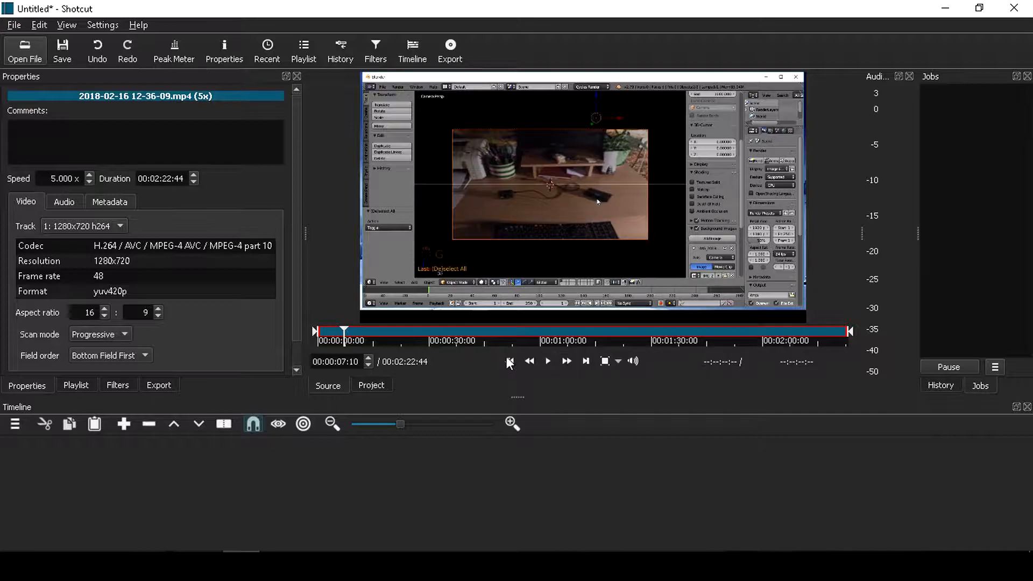
Look over the export settings and browse the list of stock presets.
{"action": "left_click", "coordinate": [159, 385]}
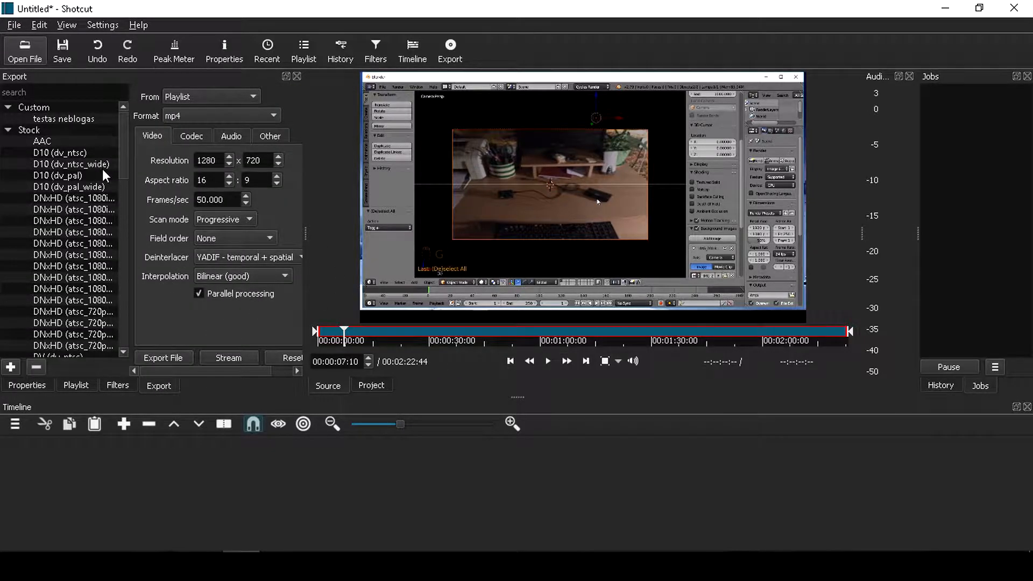
{"action": "left_click_drag", "start_coordinate": [123, 172], "coordinate": [172, 321]}
Place the video clip from the playlist onto a video track in the timeline.
{"action": "left_click", "coordinate": [76, 385]}
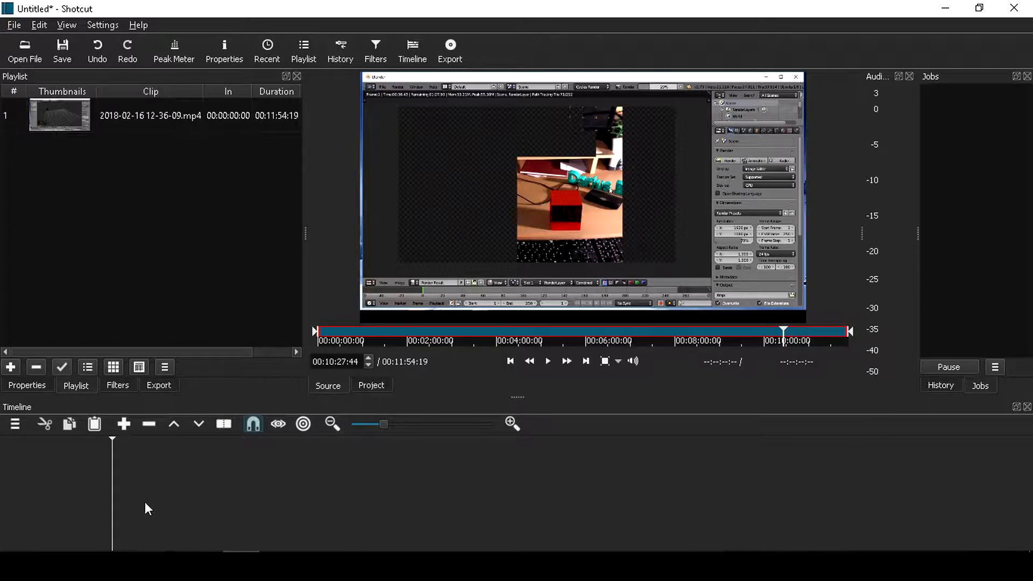
{"action": "left_click", "coordinate": [72, 121]}
{"action": "left_click_drag", "start_coordinate": [69, 122], "coordinate": [84, 479]}
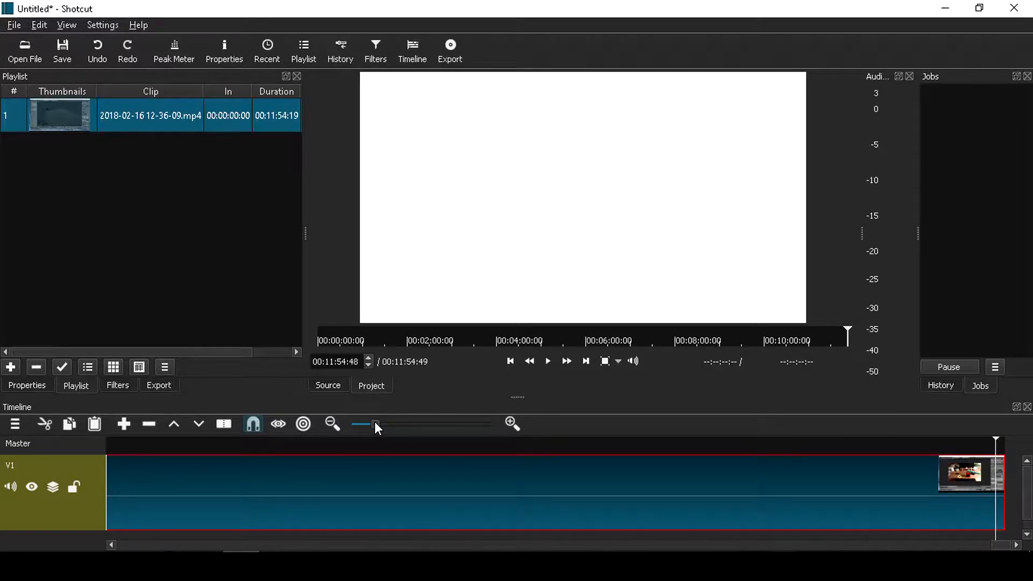
Scrub through the timeline clip and set the playhead at 00:10:22:41.
{"action": "left_click", "coordinate": [328, 447]}
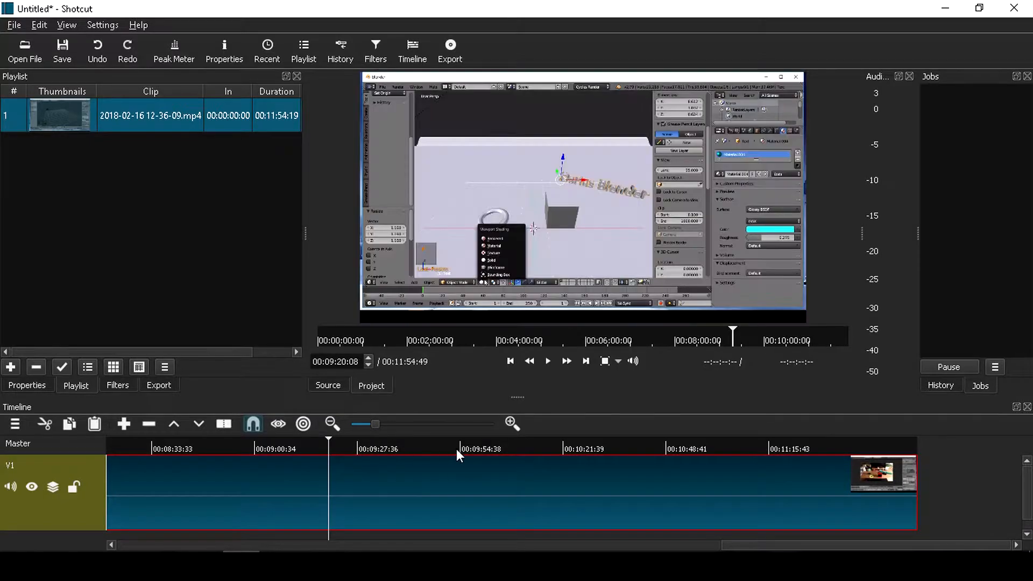
{"action": "left_click", "coordinate": [456, 449]}
{"action": "left_click", "coordinate": [543, 450]}
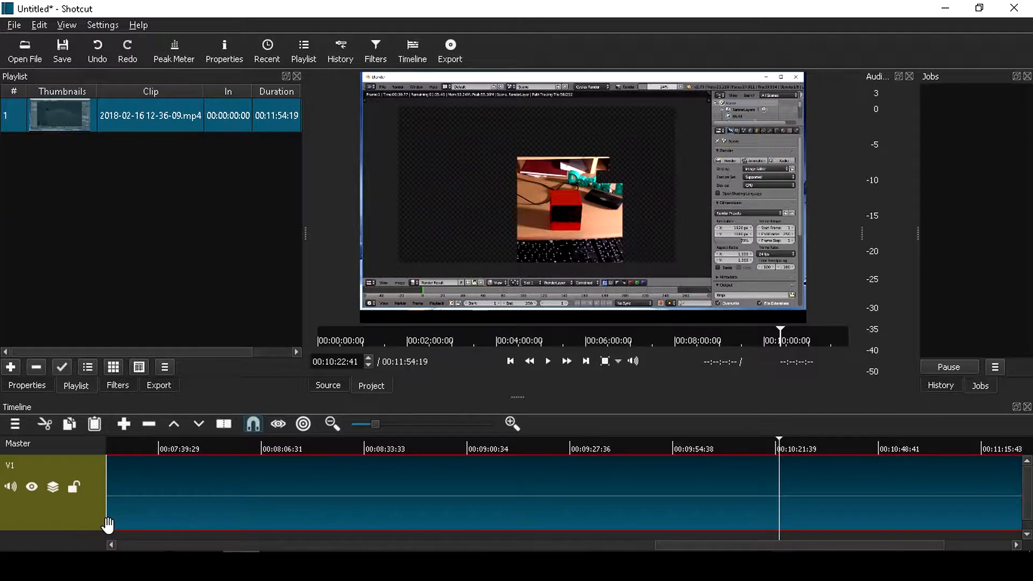
Add the PNG logo image from the "shotcut video" folder to the playlist.
{"action": "mouse_move", "coordinate": [108, 548]}
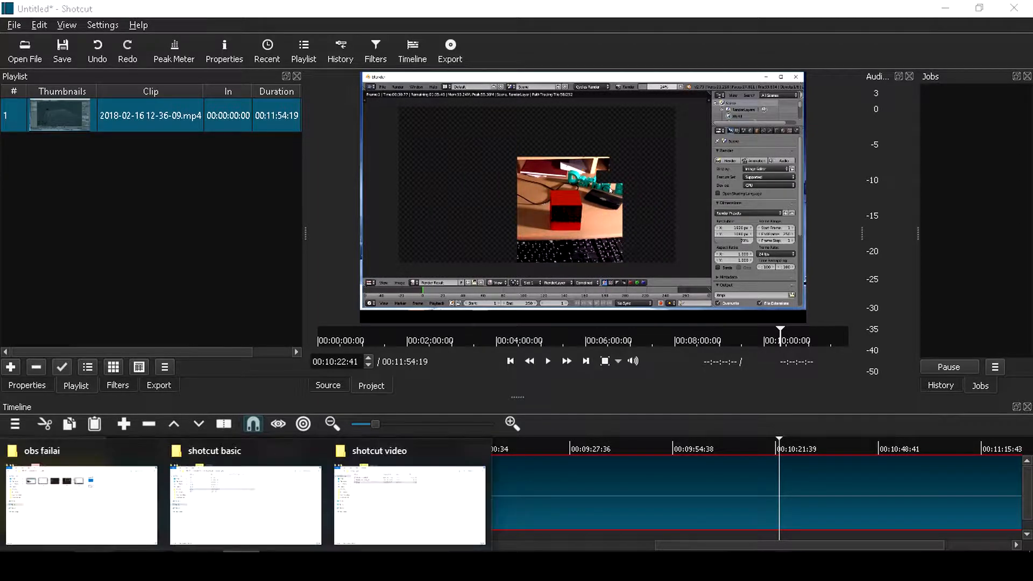
{"action": "left_click", "coordinate": [409, 497]}
{"action": "left_click_drag", "start_coordinate": [181, 129], "coordinate": [104, 289]}
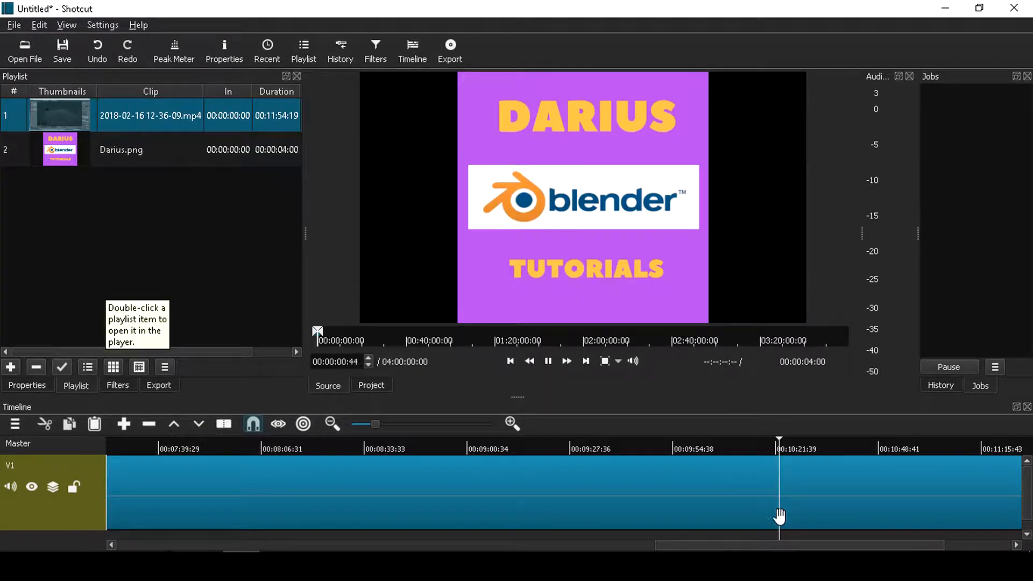
Split the timeline clip at the playhead and shift its second part later to open a gap.
{"action": "left_click", "coordinate": [788, 488]}
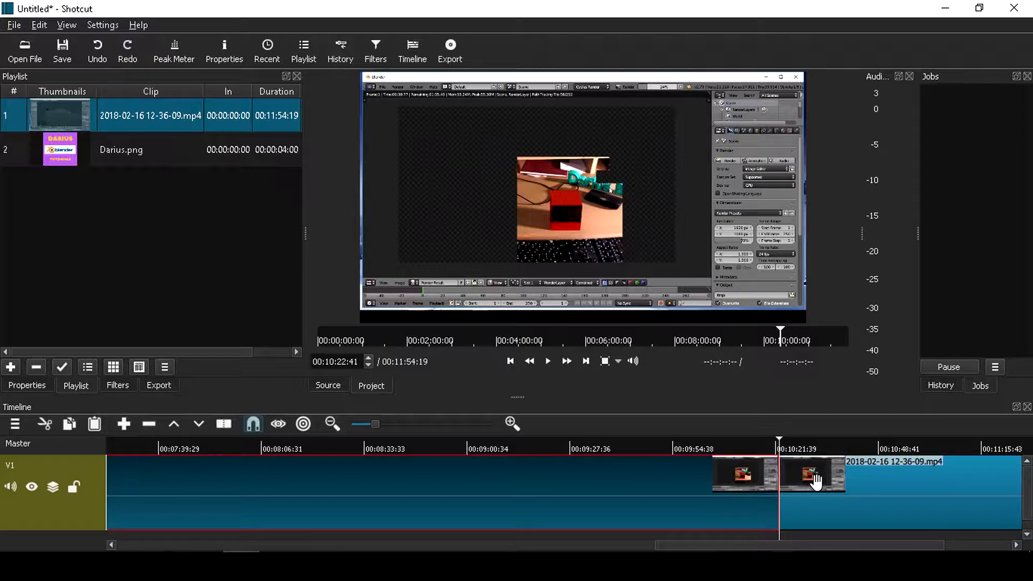
{"action": "left_click_drag", "start_coordinate": [819, 479], "coordinate": [848, 484]}
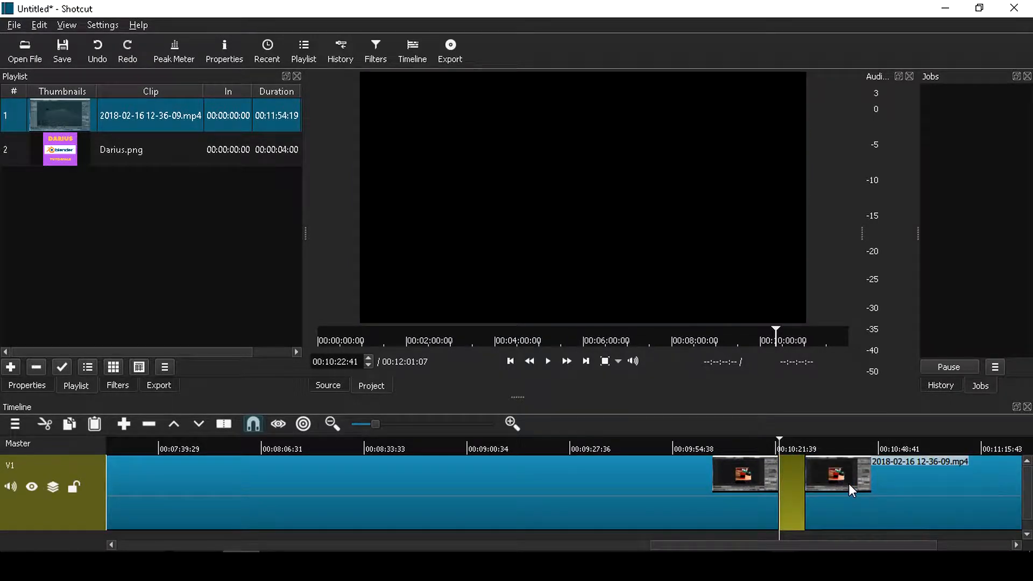
Insert the PNG logo image into the gap between the two clip parts and close the leftover space.
{"action": "left_click", "coordinate": [91, 150]}
{"action": "left_click_drag", "start_coordinate": [97, 153], "coordinate": [797, 489]}
{"action": "left_click", "coordinate": [811, 501]}
Play the timeline from just before the inserted image to check the cut, and stop after it.
{"action": "left_click_drag", "start_coordinate": [812, 450], "coordinate": [768, 452]}
{"action": "left_click", "coordinate": [548, 362]}
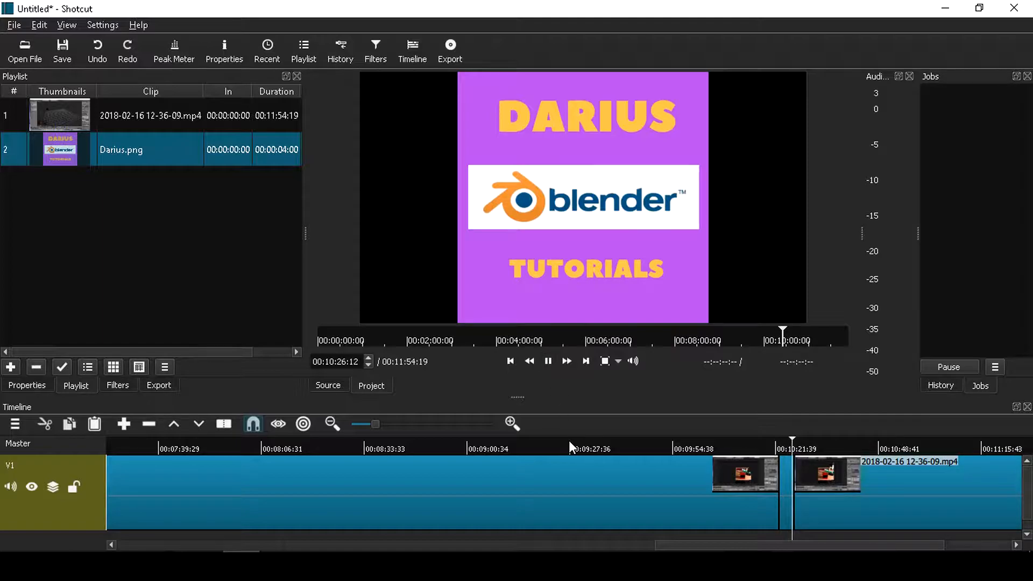
{"action": "left_click", "coordinate": [547, 362]}
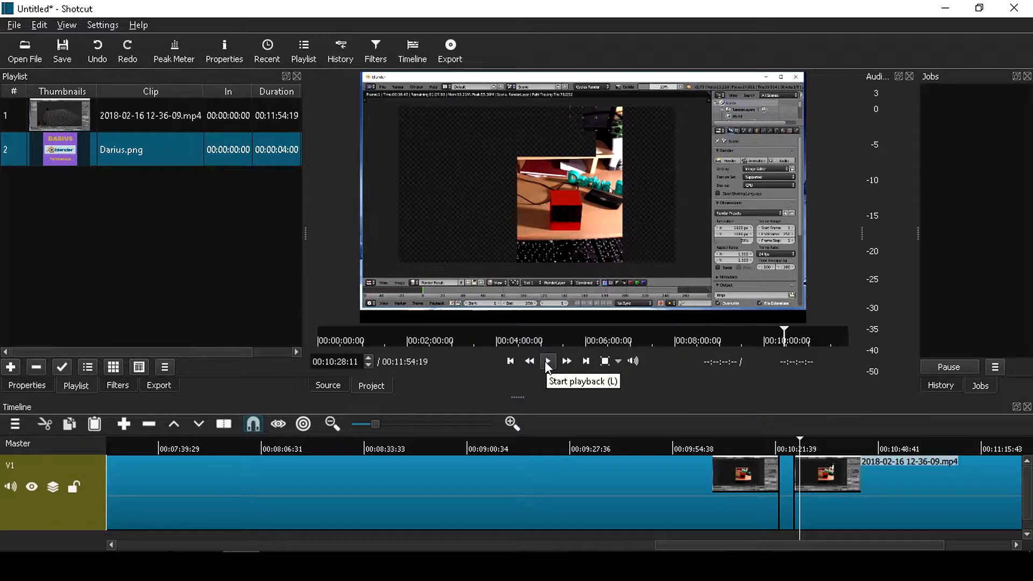
Add an audio track to the timeline.
{"action": "left_click", "coordinate": [349, 380]}
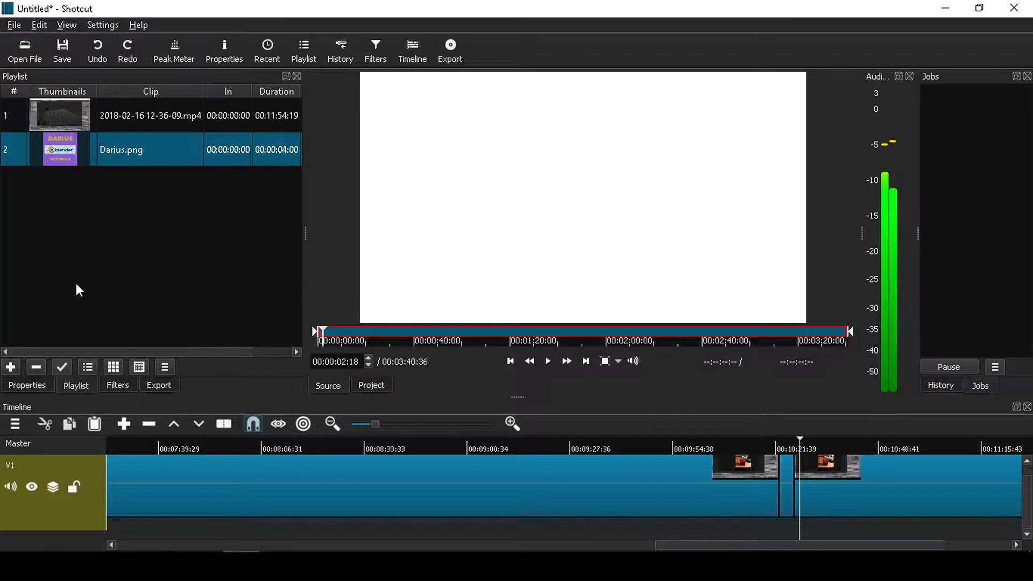
{"action": "left_click", "coordinate": [12, 427]}
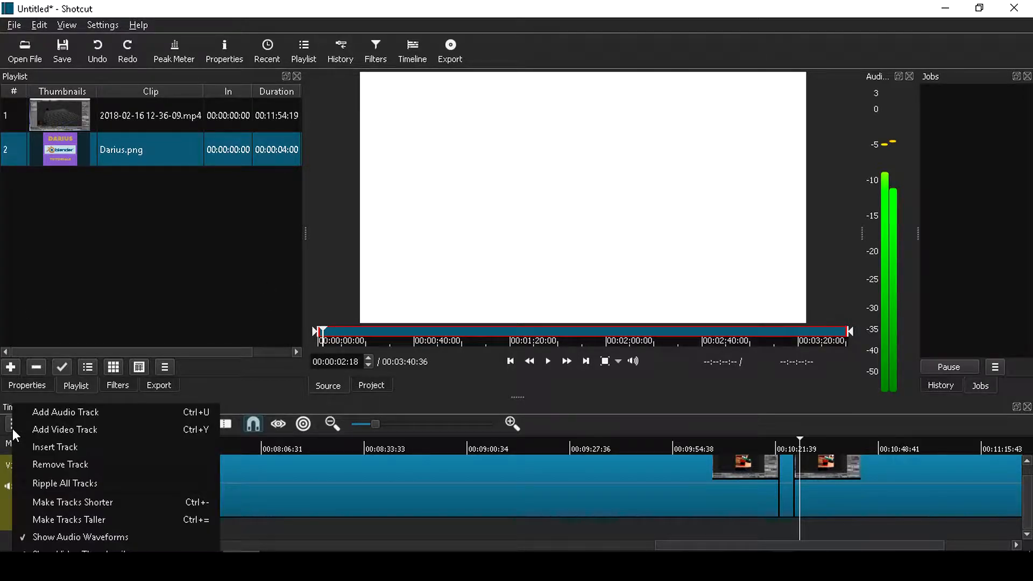
{"action": "left_click", "coordinate": [75, 411]}
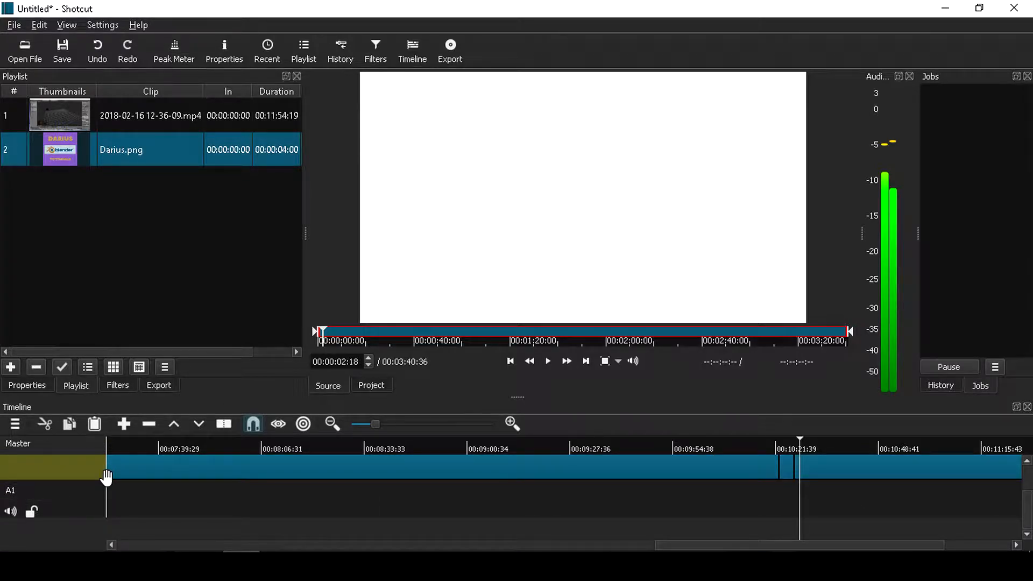
Add the MP3 music file from the "shotcut video" folder to the playlist and place it on audio track A1.
{"action": "mouse_move", "coordinate": [250, 565]}
{"action": "left_click", "coordinate": [380, 498]}
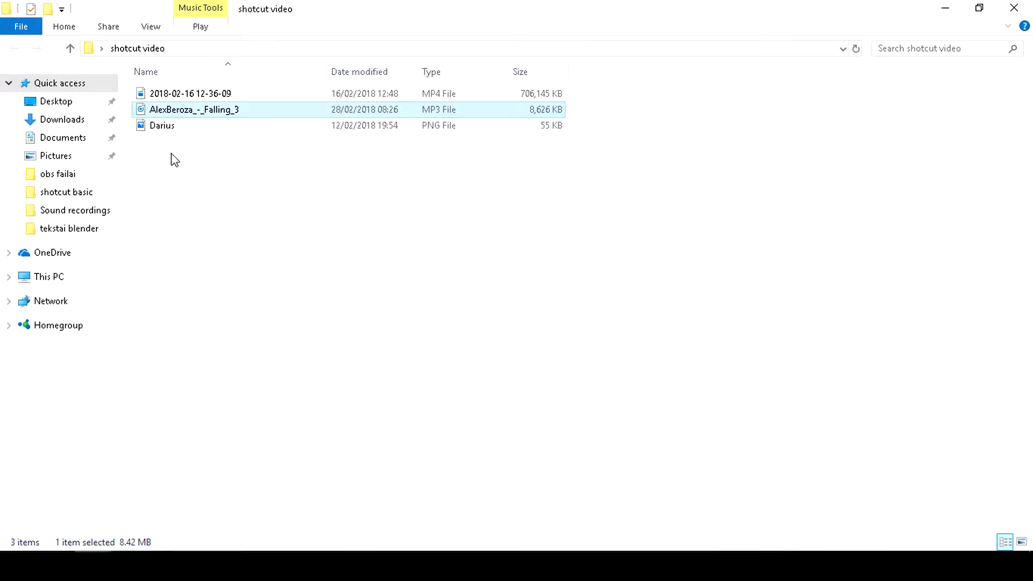
{"action": "left_click", "coordinate": [196, 95]}
{"action": "left_click", "coordinate": [184, 111]}
{"action": "left_click_drag", "start_coordinate": [184, 111], "coordinate": [105, 263]}
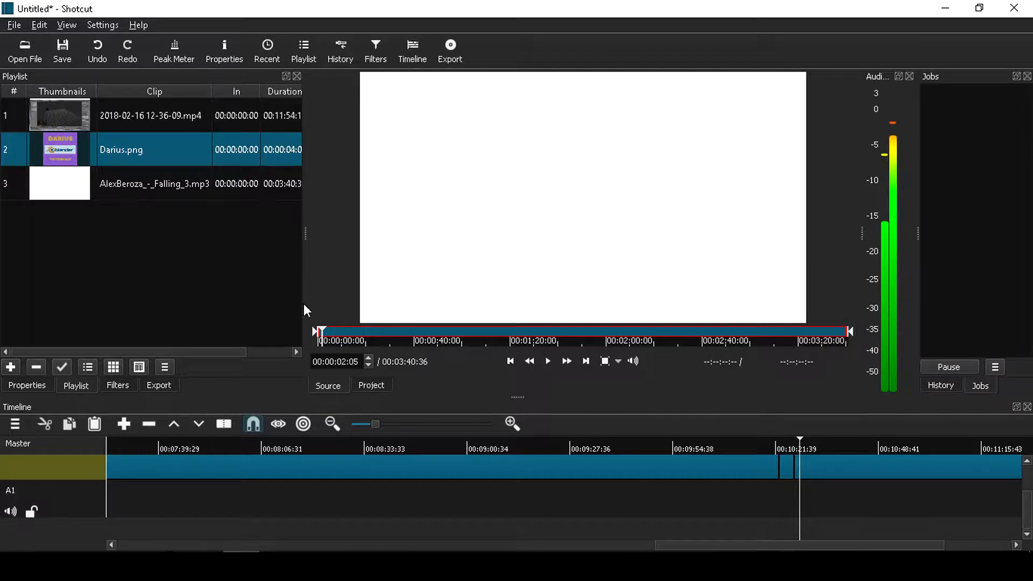
{"action": "mouse_move", "coordinate": [96, 185]}
{"action": "left_mouse_down"}
{"action": "mouse_move", "coordinate": [154, 459]}
{"action": "mouse_move", "coordinate": [150, 496]}
{"action": "mouse_move", "coordinate": [251, 543]}
{"action": "mouse_move", "coordinate": [214, 509]}
{"action": "left_mouse_up"}
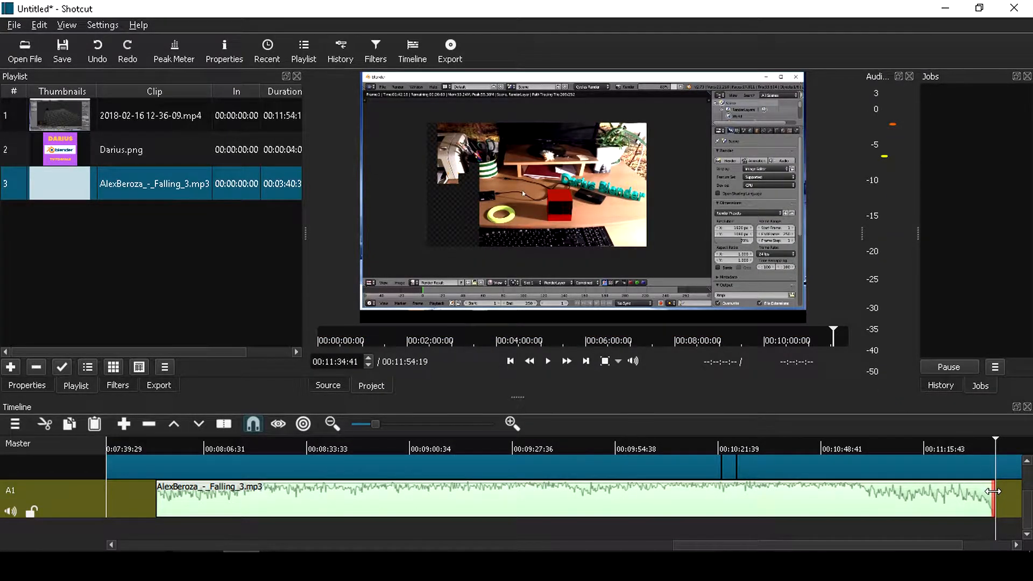
Trim the end of the music clip on A1 and split the clip at two points, the second at 00:10:01:09.
{"action": "left_click_drag", "start_coordinate": [993, 495], "coordinate": [947, 494]}
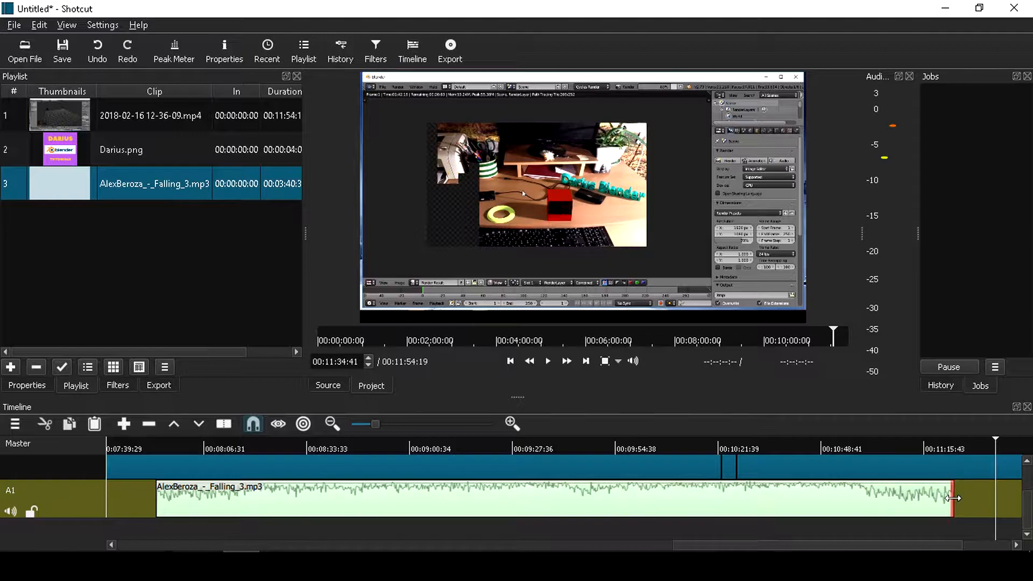
{"action": "left_click", "coordinate": [485, 504]}
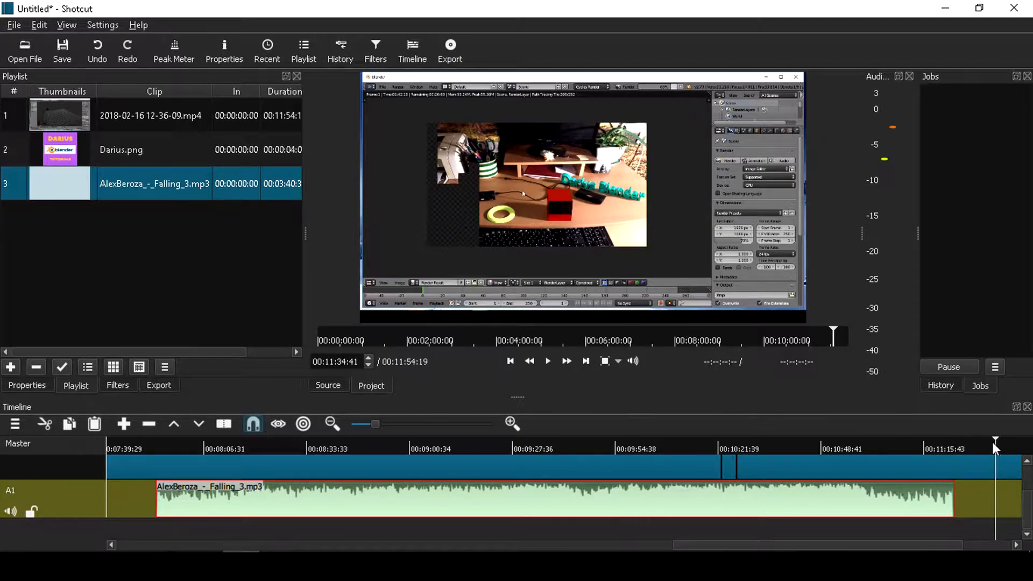
{"action": "left_click_drag", "start_coordinate": [995, 447], "coordinate": [639, 436]}
{"action": "key", "text": "s"}
{"action": "key", "text": "s"}
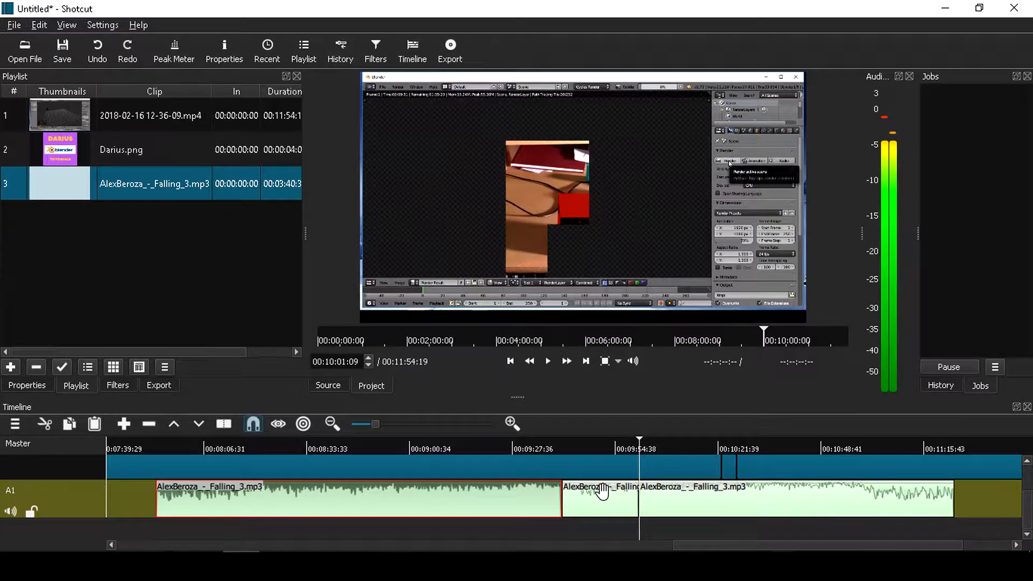
Ripple-delete the middle music piece, split the following piece at the playhead and ripple-delete its first part.
{"action": "left_click", "coordinate": [602, 492]}
{"action": "key", "text": "x"}
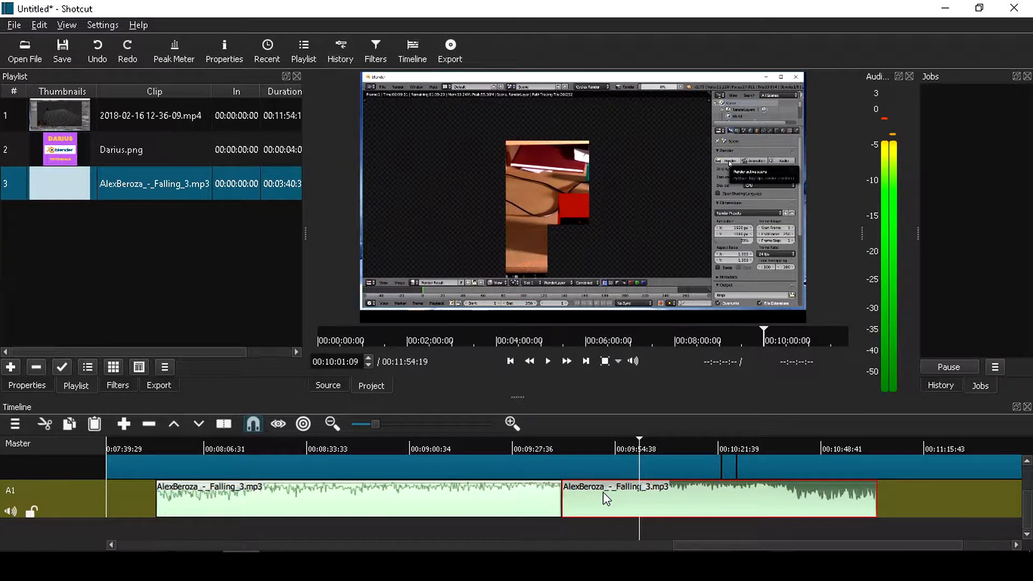
{"action": "key", "text": "s"}
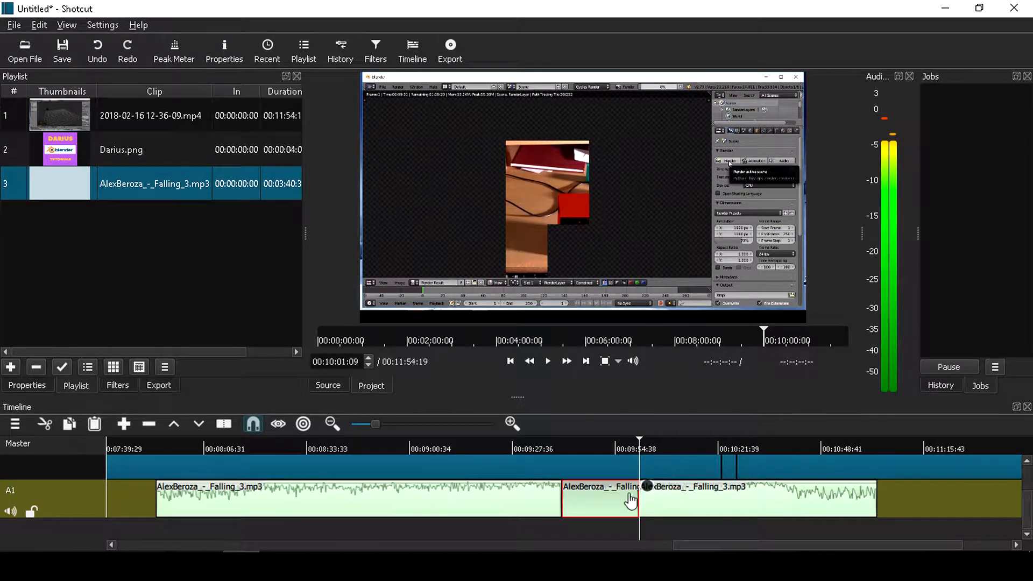
{"action": "key", "text": "x"}
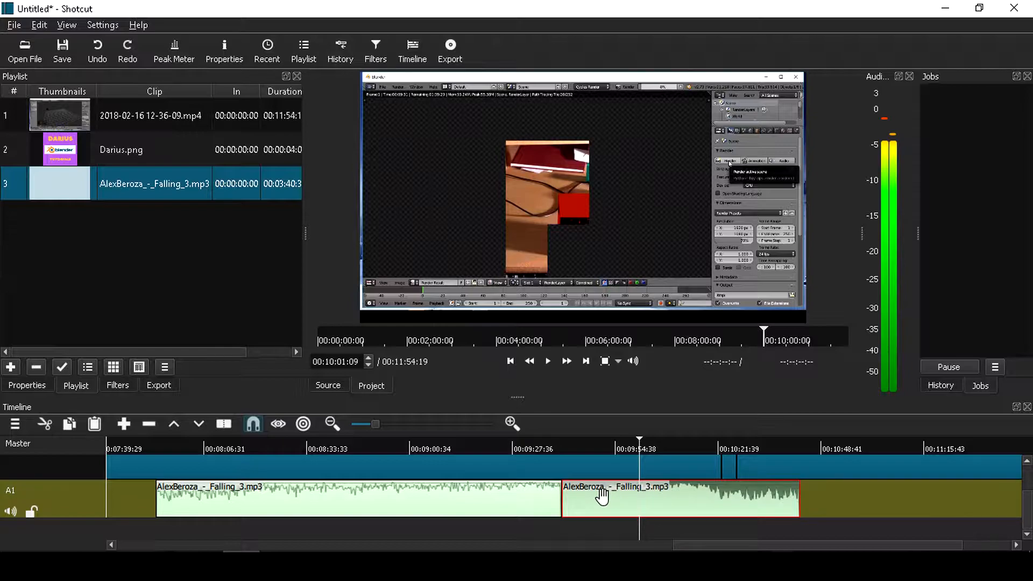
Open gaps in the music by shifting and splitting its second clip at the playhead, and delete the short piece between them.
{"action": "left_click_drag", "start_coordinate": [675, 500], "coordinate": [706, 499]}
{"action": "key", "text": "s"}
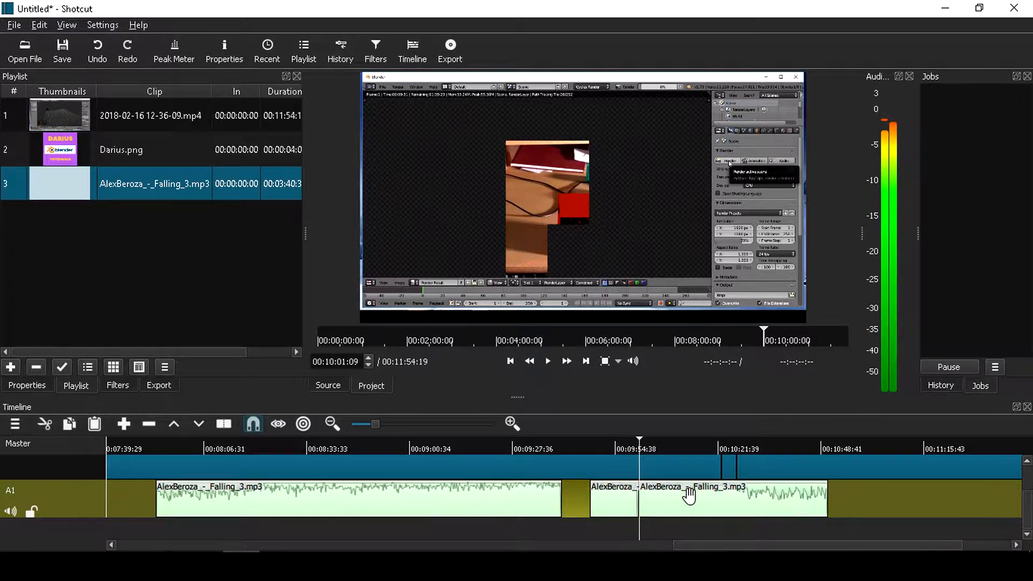
{"action": "left_click", "coordinate": [744, 499]}
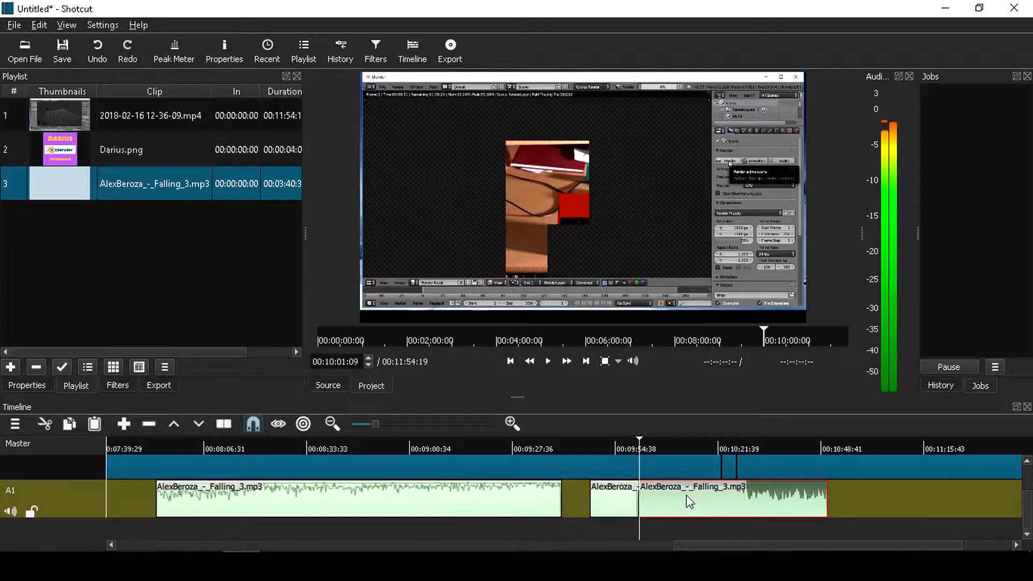
{"action": "left_click_drag", "start_coordinate": [702, 495], "coordinate": [780, 492]}
{"action": "left_click", "coordinate": [618, 508]}
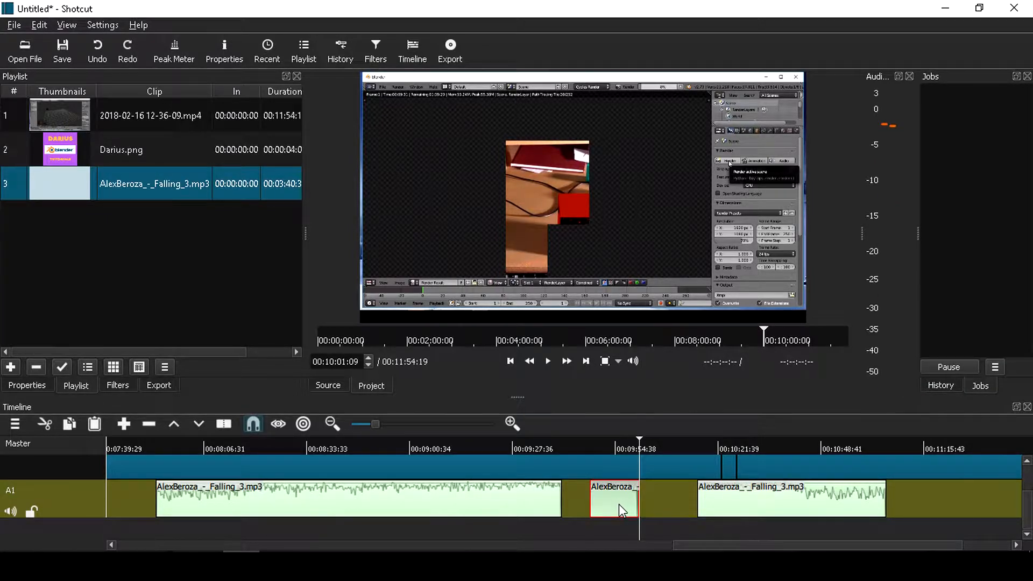
{"action": "key", "text": "Delete"}
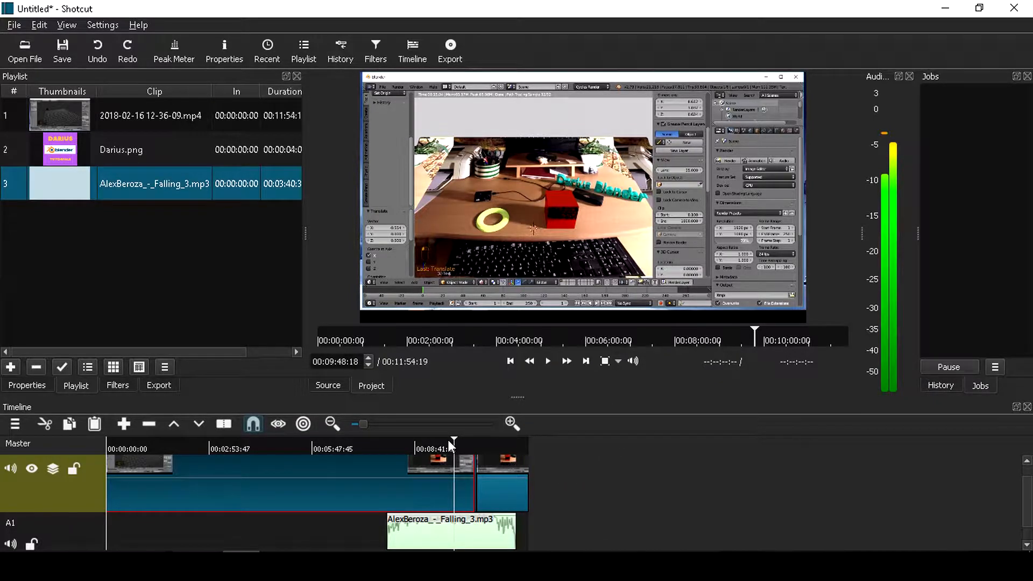
Move the playhead to the start of the timeline and add a Fade In Video filter to the first video clip.
{"action": "left_click_drag", "start_coordinate": [453, 439], "coordinate": [50, 439]}
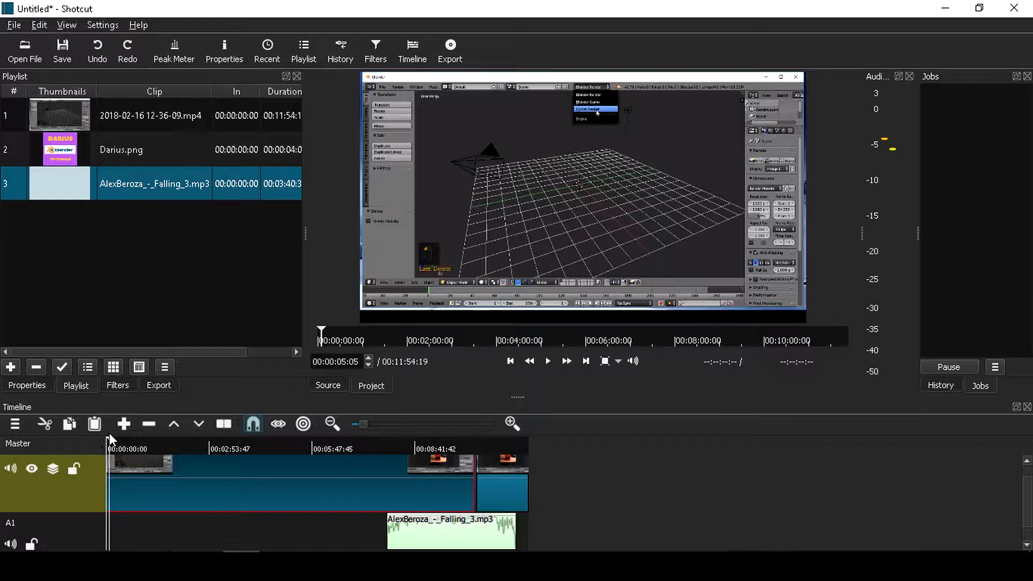
{"action": "left_click_drag", "start_coordinate": [109, 440], "coordinate": [63, 440]}
{"action": "left_click", "coordinate": [464, 424]}
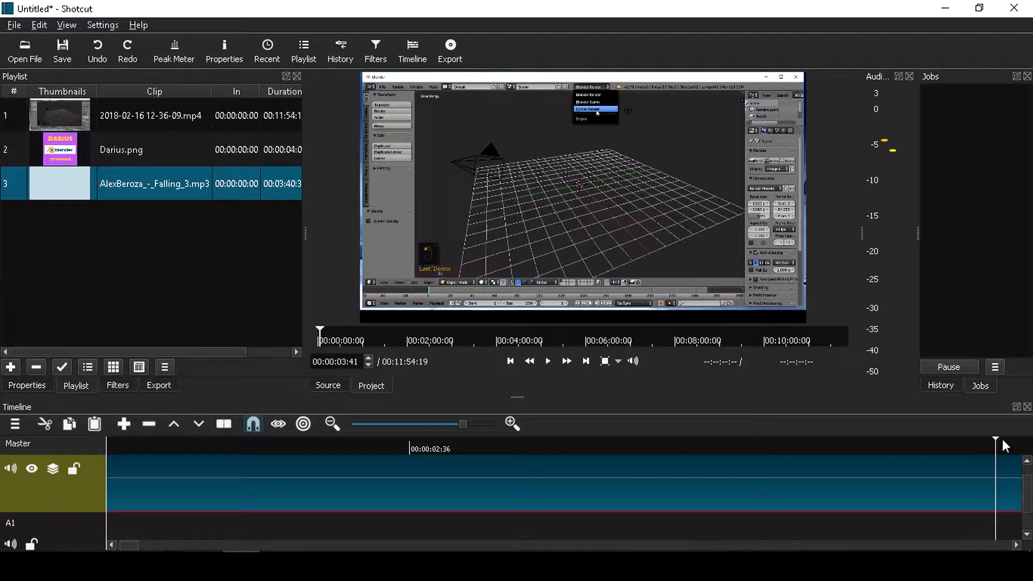
{"action": "left_click_drag", "start_coordinate": [995, 440], "coordinate": [2, 442]}
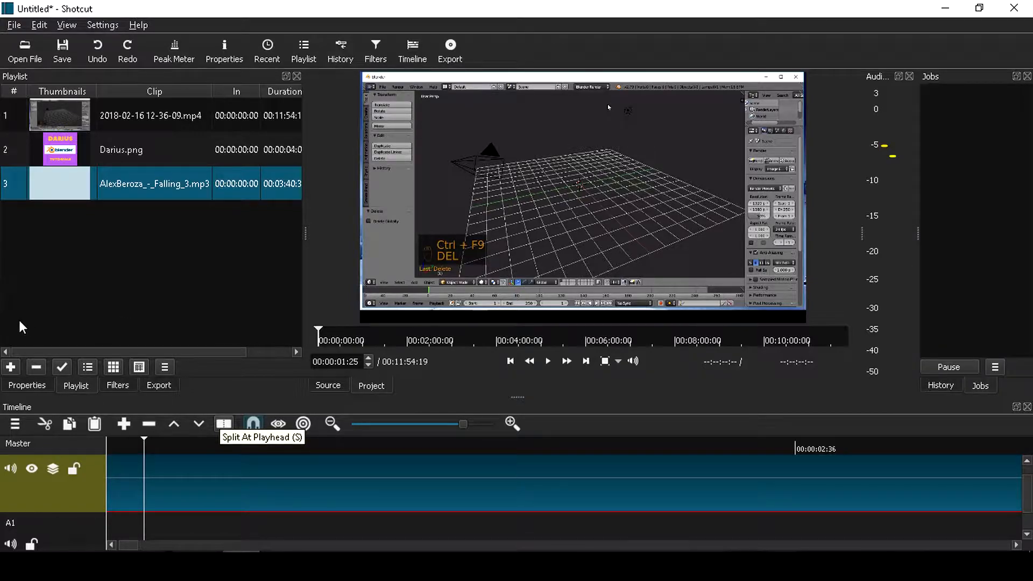
{"action": "left_click", "coordinate": [120, 389]}
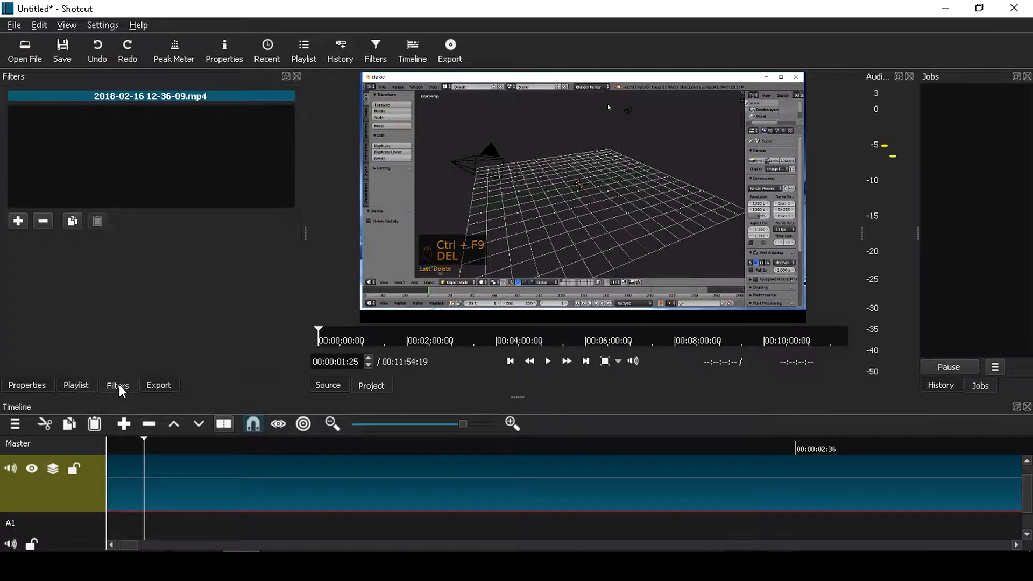
{"action": "left_click", "coordinate": [19, 222]}
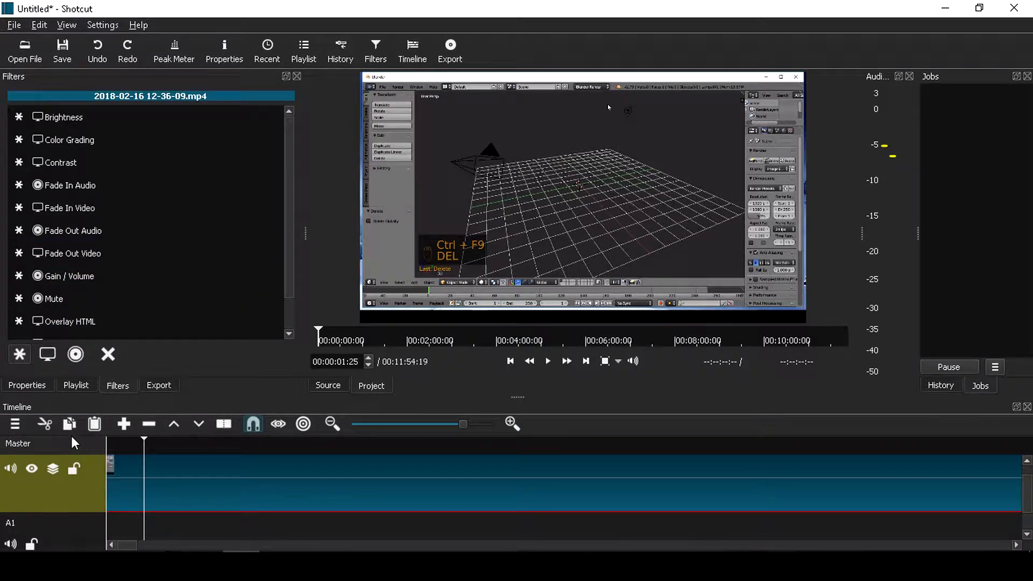
{"action": "left_click_drag", "start_coordinate": [71, 438], "coordinate": [52, 438]}
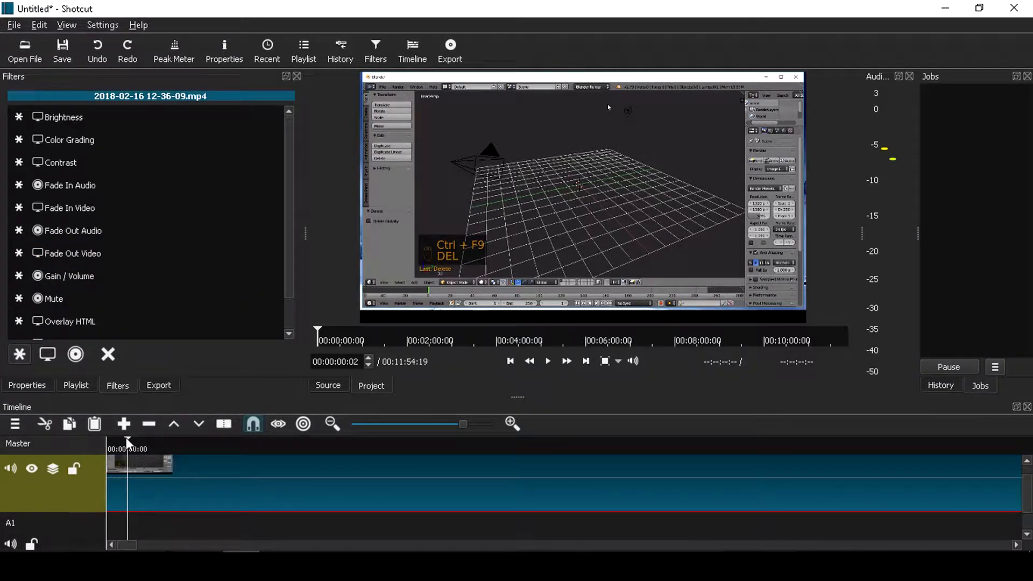
{"action": "left_click_drag", "start_coordinate": [128, 442], "coordinate": [90, 444]}
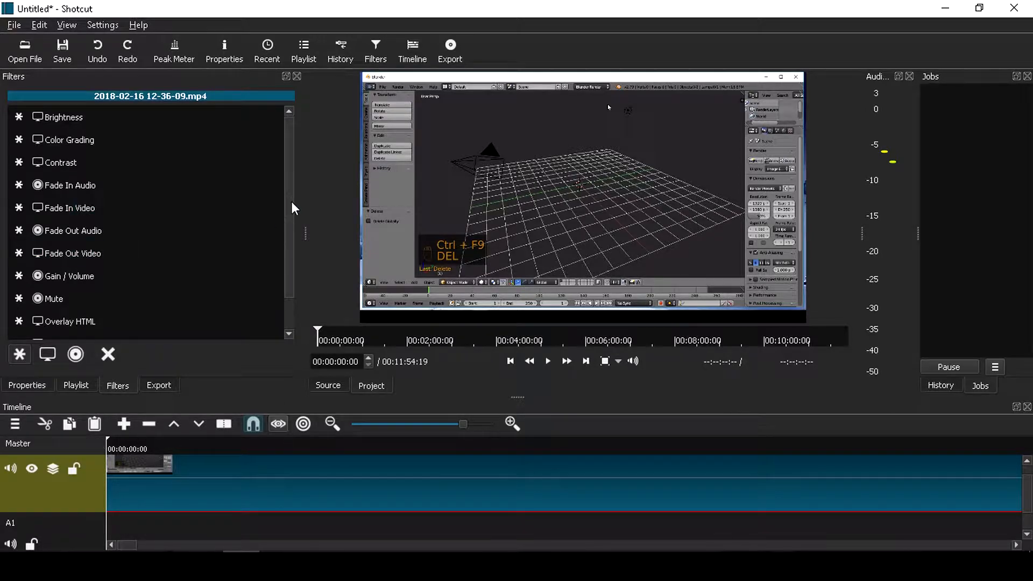
{"action": "left_click_drag", "start_coordinate": [290, 204], "coordinate": [289, 170]}
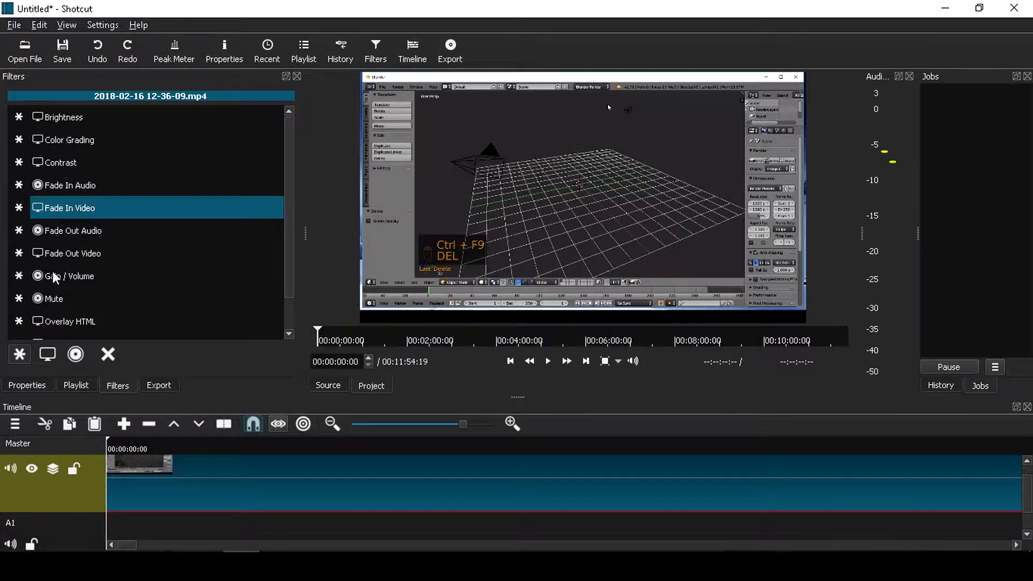
{"action": "left_click", "coordinate": [92, 217]}
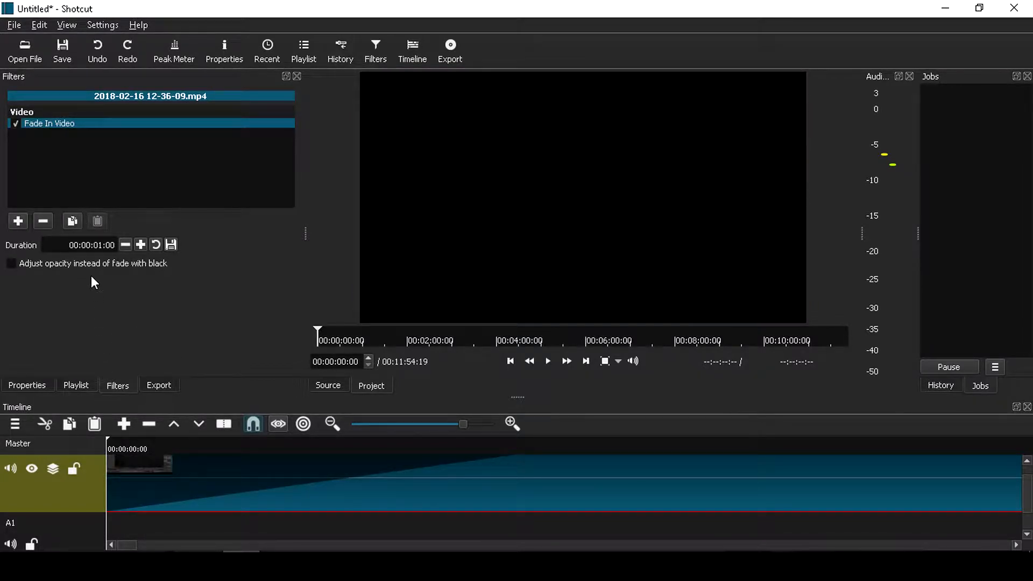
Scrub into the fade-in to check it and set the filter's duration to 5 seconds.
{"action": "left_click", "coordinate": [96, 248]}
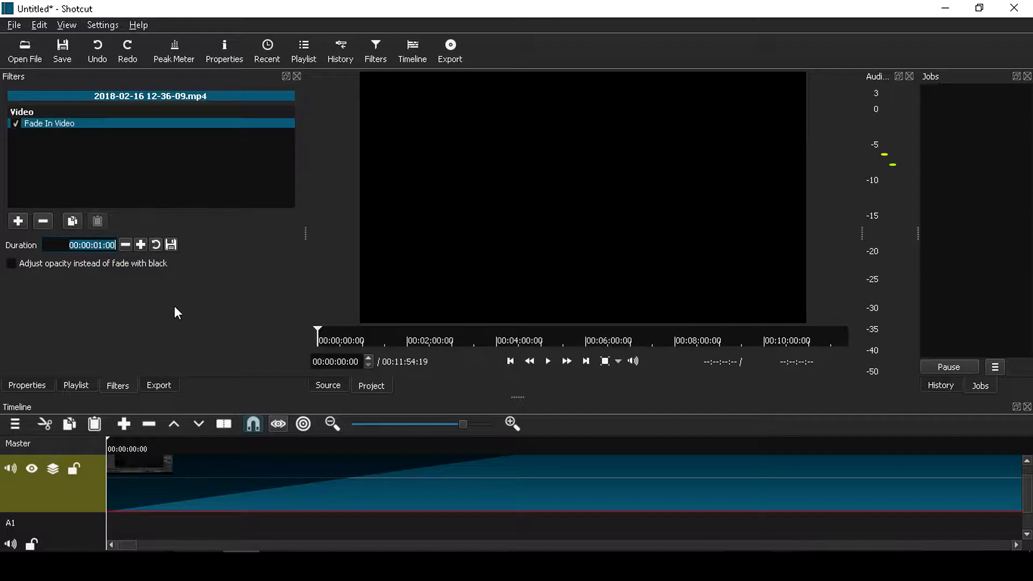
{"action": "left_click", "coordinate": [106, 437]}
{"action": "left_click", "coordinate": [215, 448]}
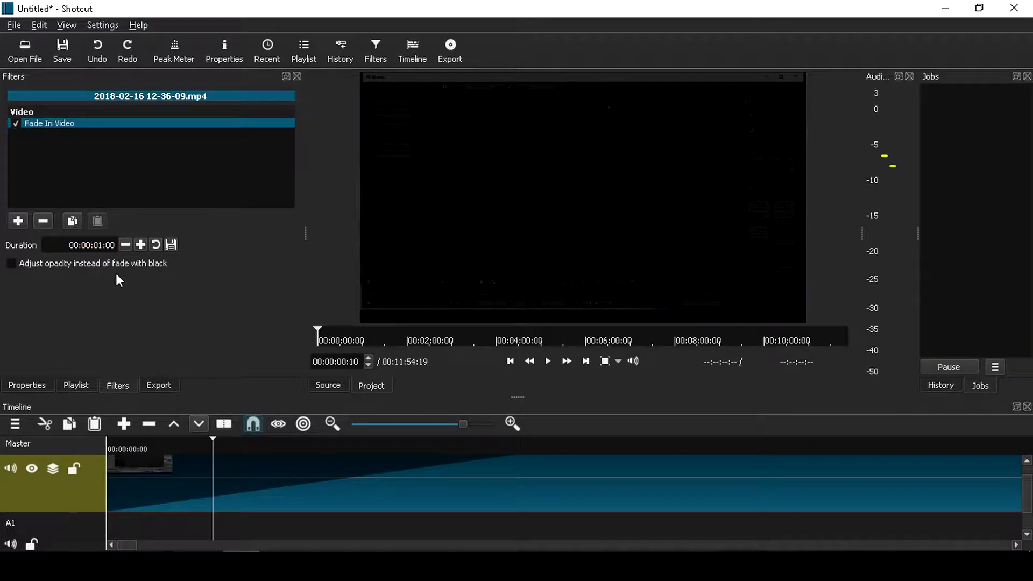
{"action": "left_click", "coordinate": [105, 249]}
{"action": "key", "text": "BackSpace"}
{"action": "type", "text": "5"}
{"action": "key", "text": "Return"}
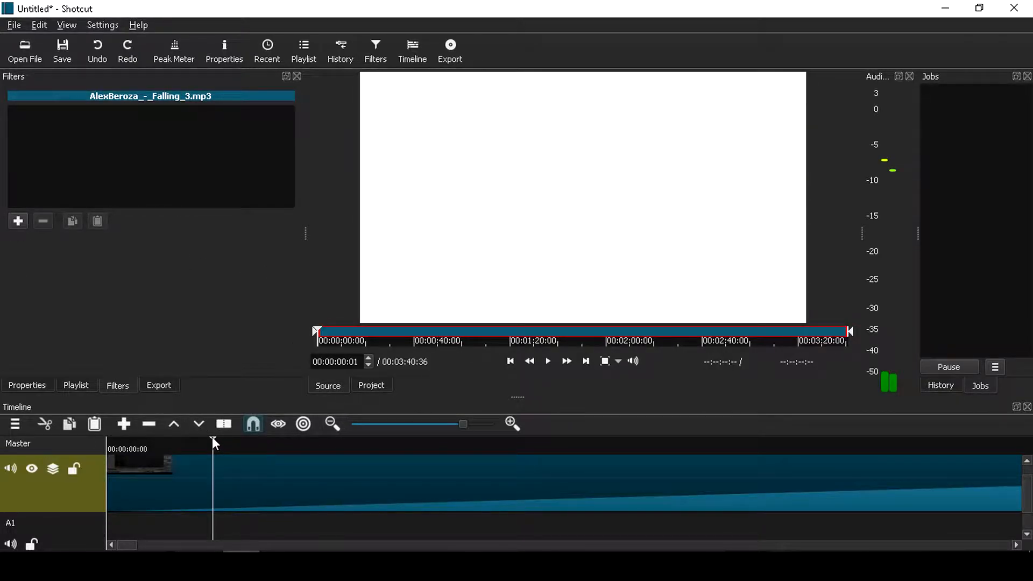
Play the timeline from near its start to preview the video fade-in, and pause after the fade.
{"action": "left_click", "coordinate": [425, 448]}
{"action": "left_click", "coordinate": [397, 421]}
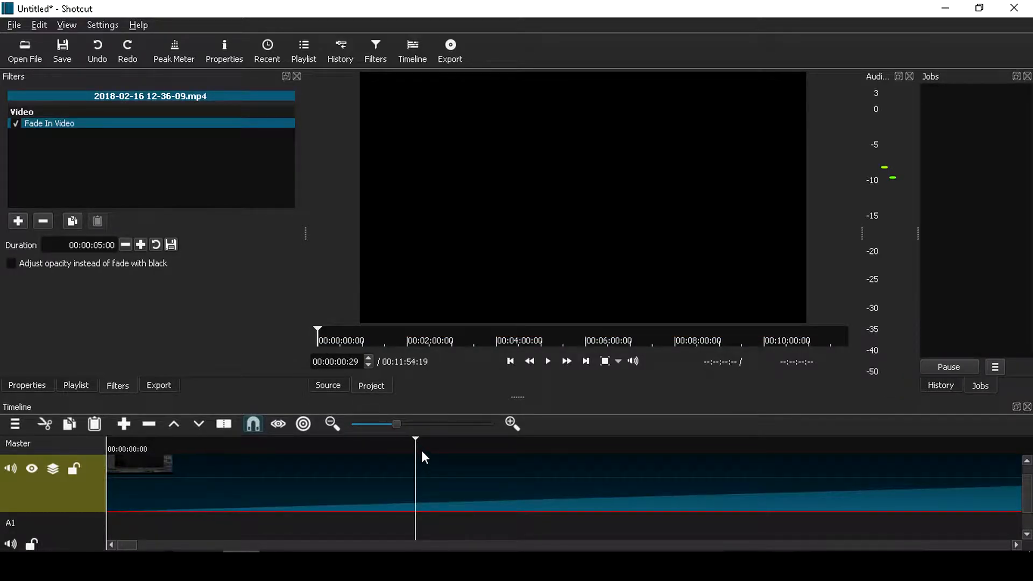
{"action": "left_click_drag", "start_coordinate": [415, 438], "coordinate": [112, 438]}
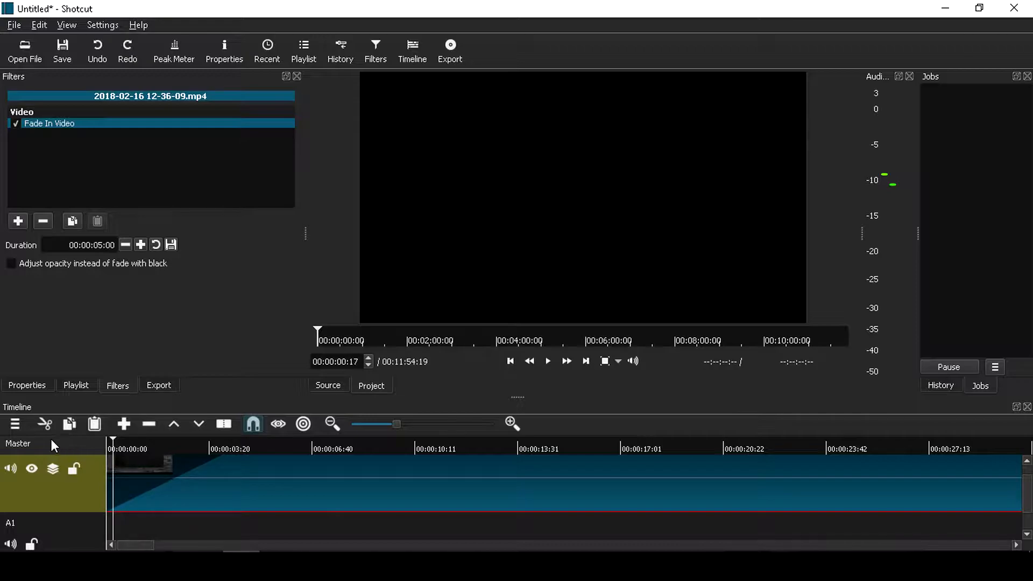
{"action": "left_click", "coordinate": [548, 360]}
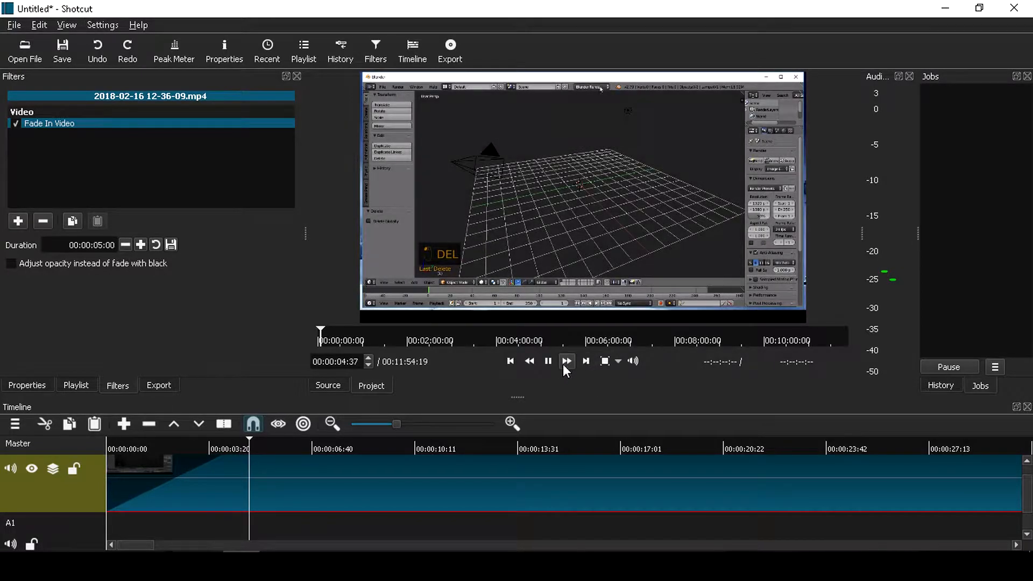
{"action": "left_click", "coordinate": [548, 360]}
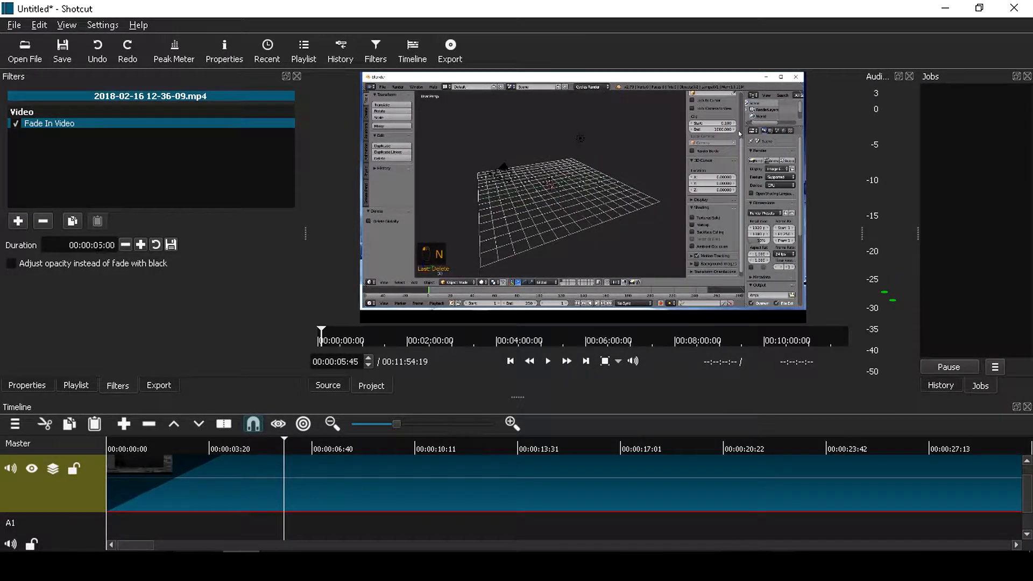
Set the Fade In Video duration to 10 seconds and play the clip from the start to check it.
{"action": "left_click", "coordinate": [99, 245]}
{"action": "left_click", "coordinate": [104, 246]}
{"action": "key", "text": "BackSpace"}
{"action": "key", "text": "BackSpace"}
{"action": "type", "text": "10"}
{"action": "key", "text": "Return"}
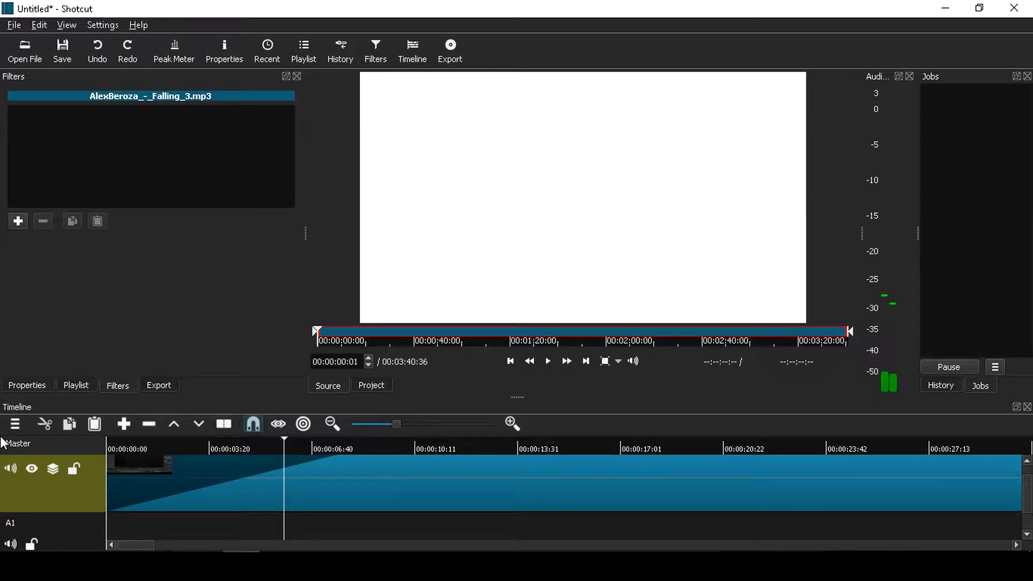
{"action": "left_click", "coordinate": [108, 446]}
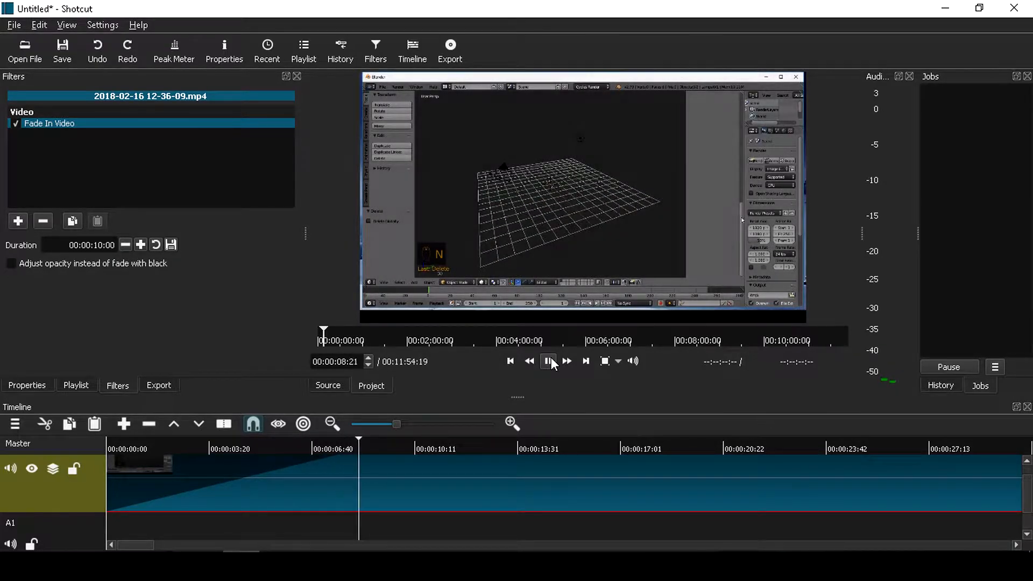
{"action": "left_click", "coordinate": [552, 364]}
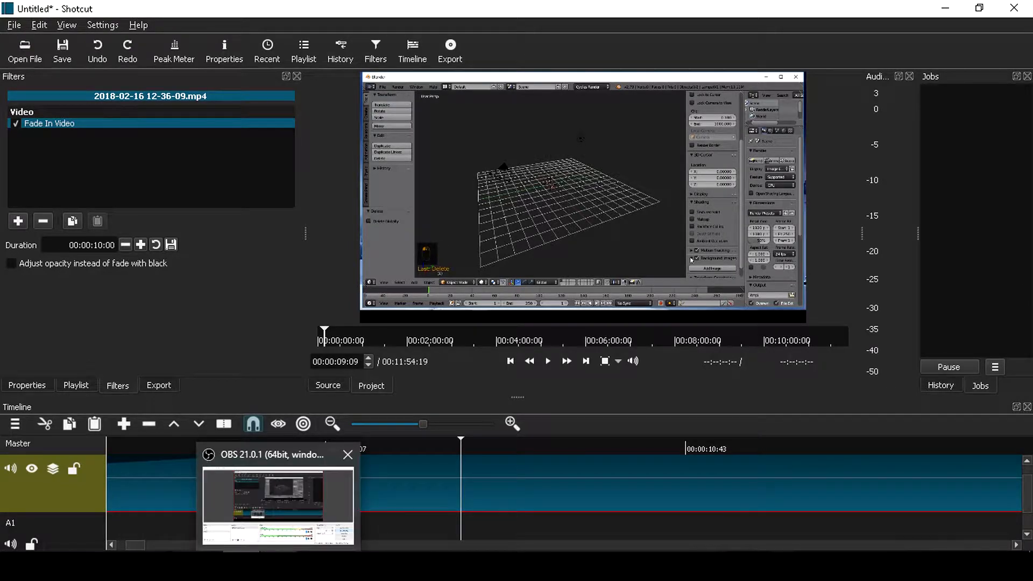
Add a Text filter from the video filters to the first video clip.
{"action": "left_click", "coordinate": [15, 226]}
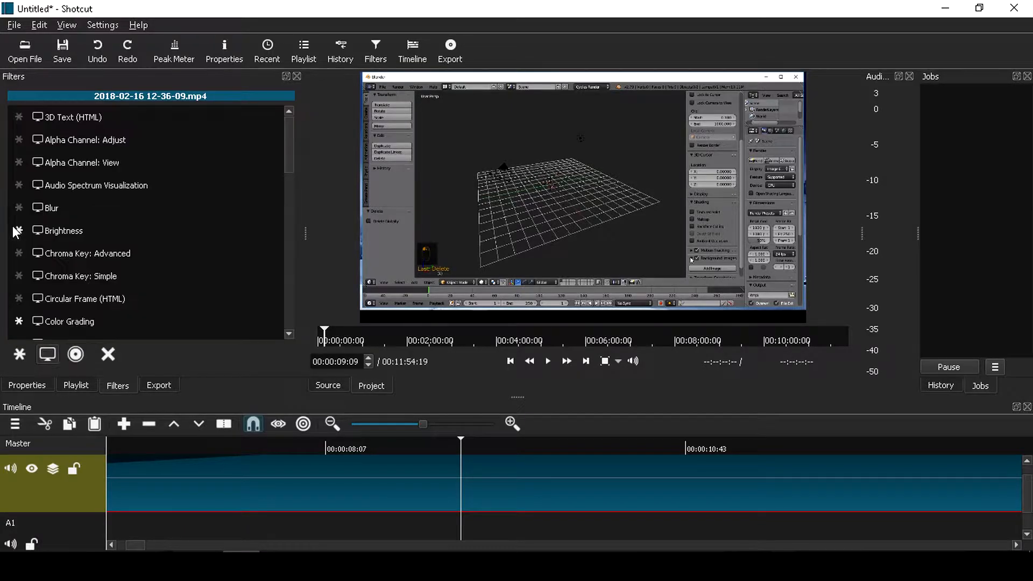
{"action": "scroll", "coordinate": [283, 309], "scroll_direction": "down", "scroll_amount": 4}
{"action": "scroll", "coordinate": [282, 309], "scroll_direction": "down", "scroll_amount": 5}
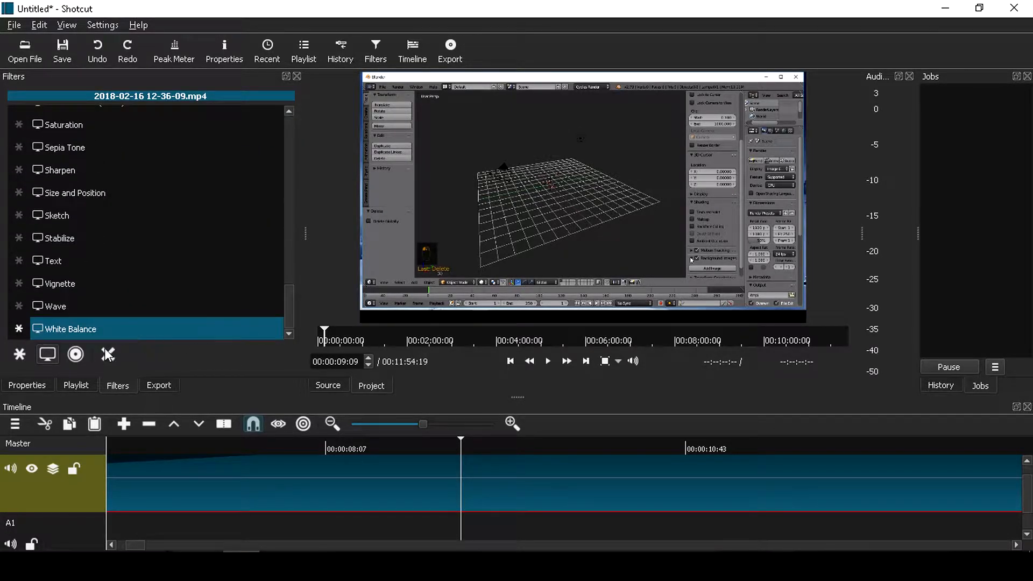
{"action": "left_click", "coordinate": [124, 264]}
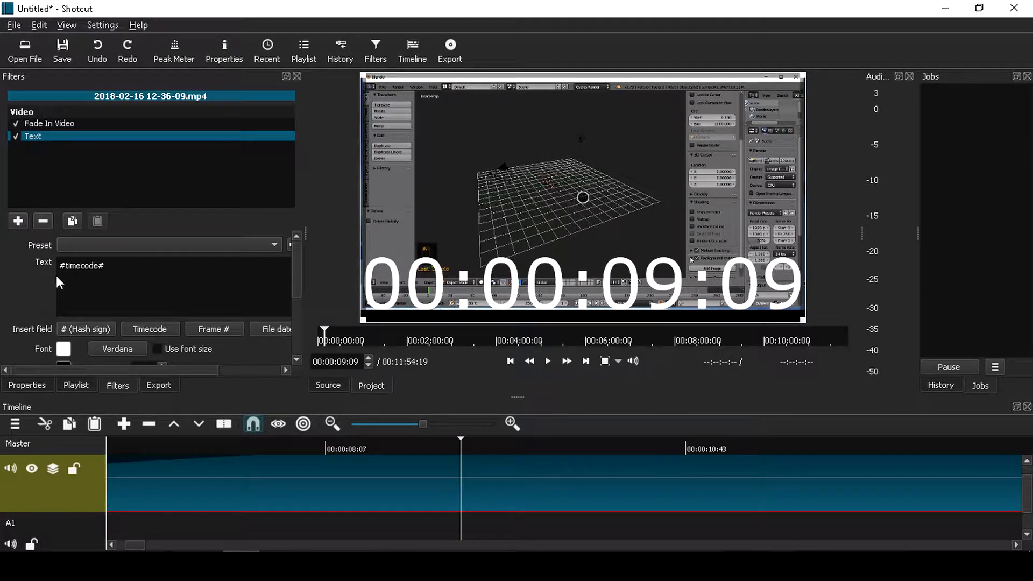
Replace the Text filter's timecode placeholder with the word TEXT.
{"action": "key", "text": "ctrl+a"}
{"action": "key", "text": "BackSpace"}
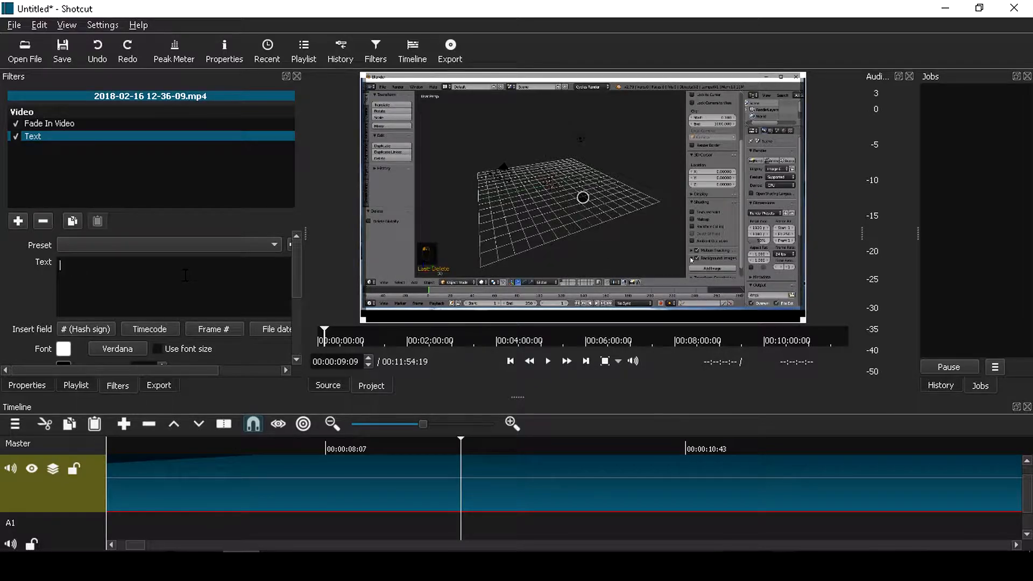
{"action": "type", "text": "E"}
{"action": "key", "text": "BackSpace"}
{"action": "type", "text": "TEXT"}
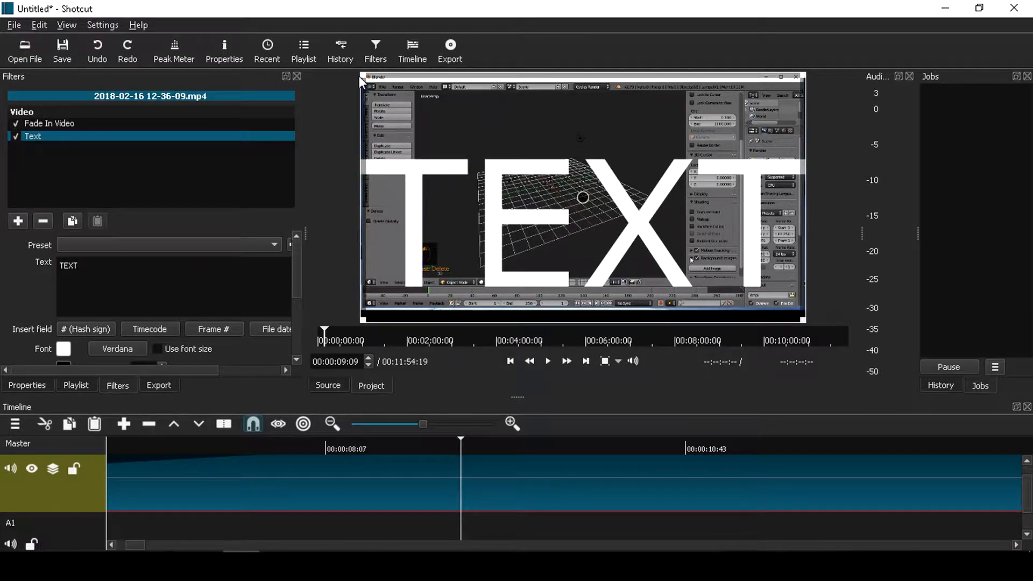
Shrink the text box, move it near the middle of the frame, and colour the text orange (#ff5500).
{"action": "left_click_drag", "start_coordinate": [360, 76], "coordinate": [644, 190]}
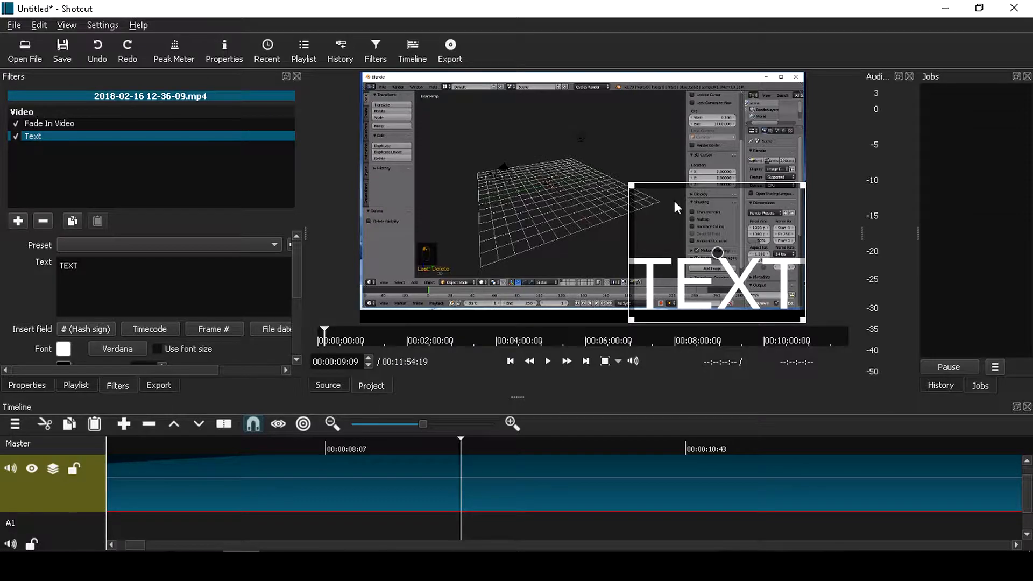
{"action": "left_click_drag", "start_coordinate": [705, 237], "coordinate": [580, 156]}
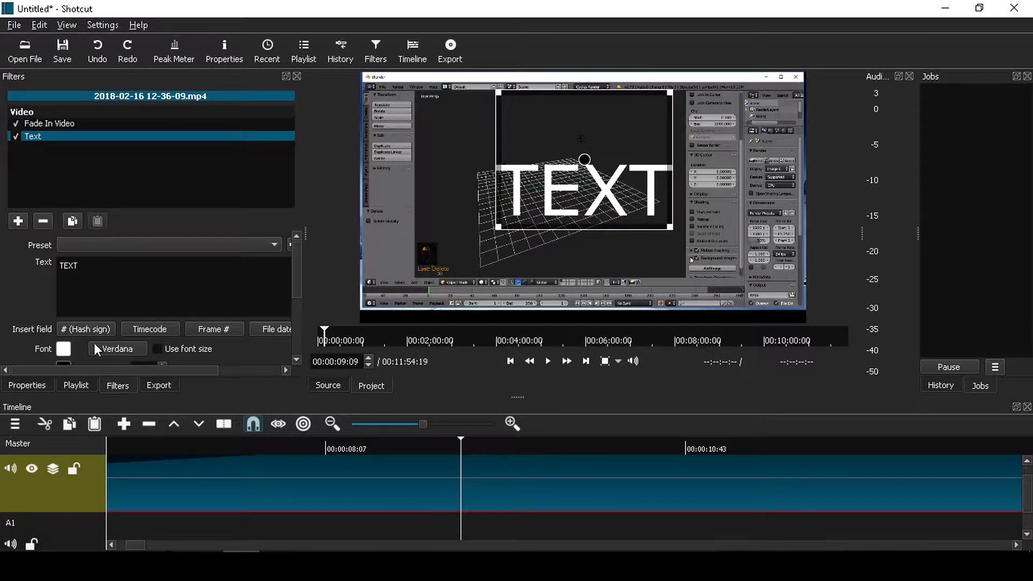
{"action": "left_click", "coordinate": [61, 350]}
{"action": "left_click", "coordinate": [397, 195]}
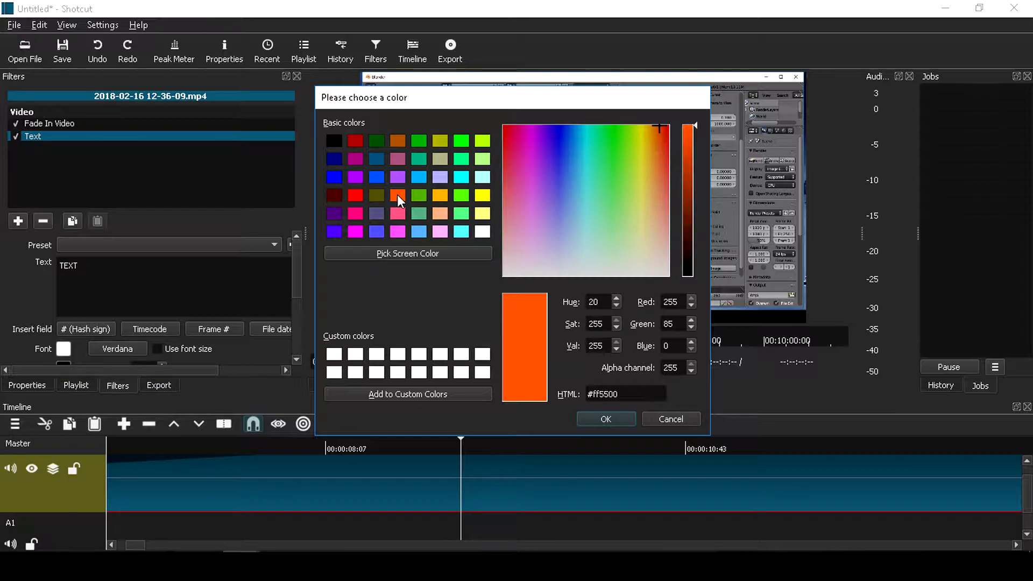
{"action": "left_click", "coordinate": [624, 417]}
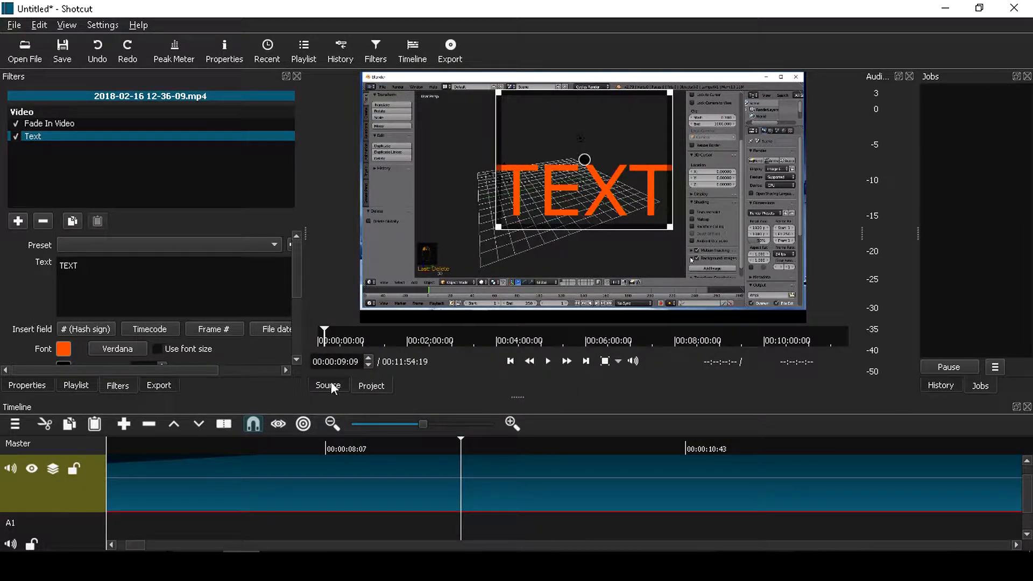
Remove the Text filter from the clip and split the video at 00:00:09:09 and 00:00:10:03.
{"action": "left_click", "coordinate": [43, 221]}
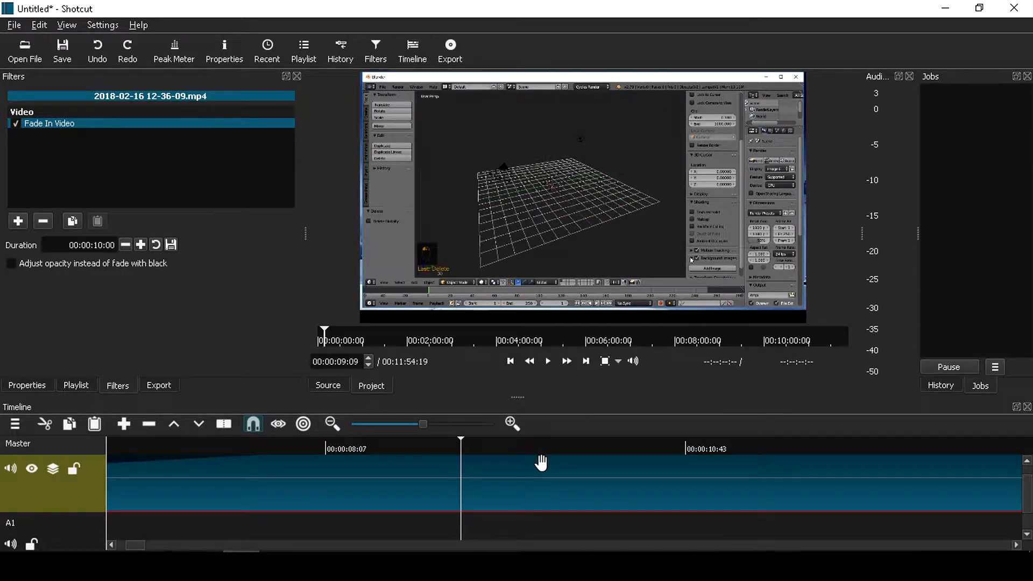
{"action": "key", "text": "s"}
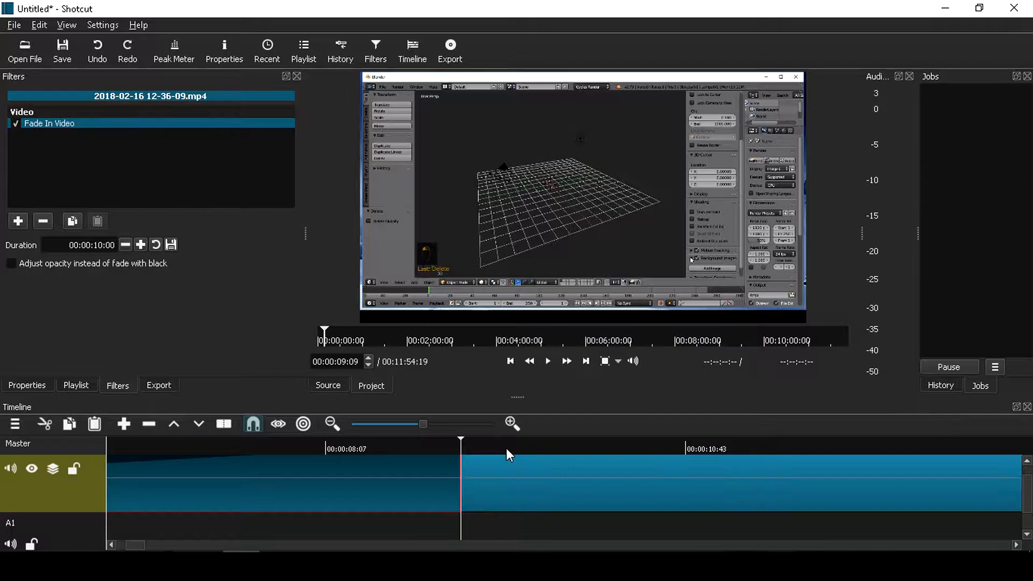
{"action": "left_click", "coordinate": [577, 452]}
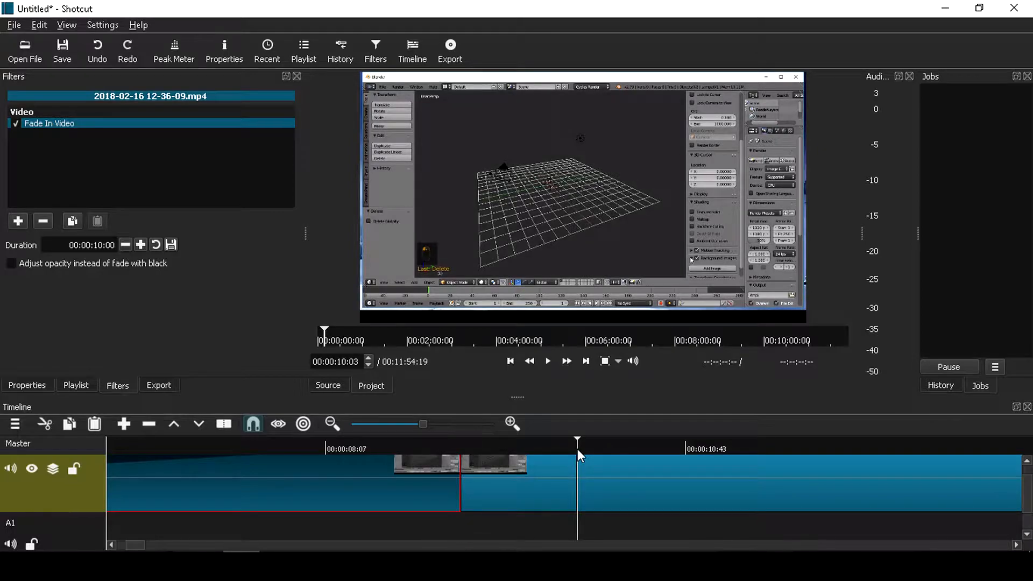
{"action": "key", "text": "s"}
Add a Text filter to the short clip between the two splits and replace its timecode with TEXT.
{"action": "left_click", "coordinate": [521, 446]}
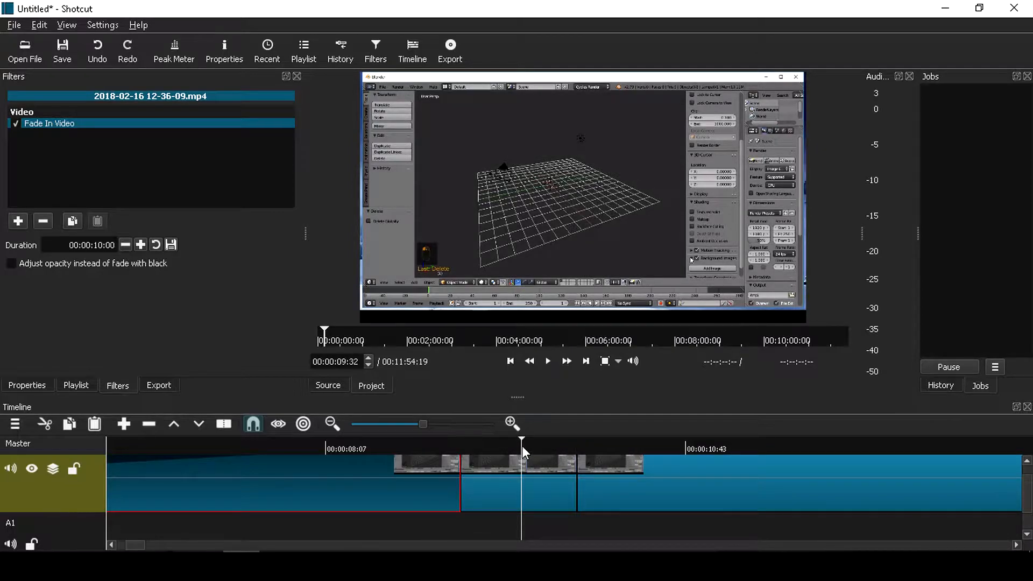
{"action": "left_click", "coordinate": [533, 486]}
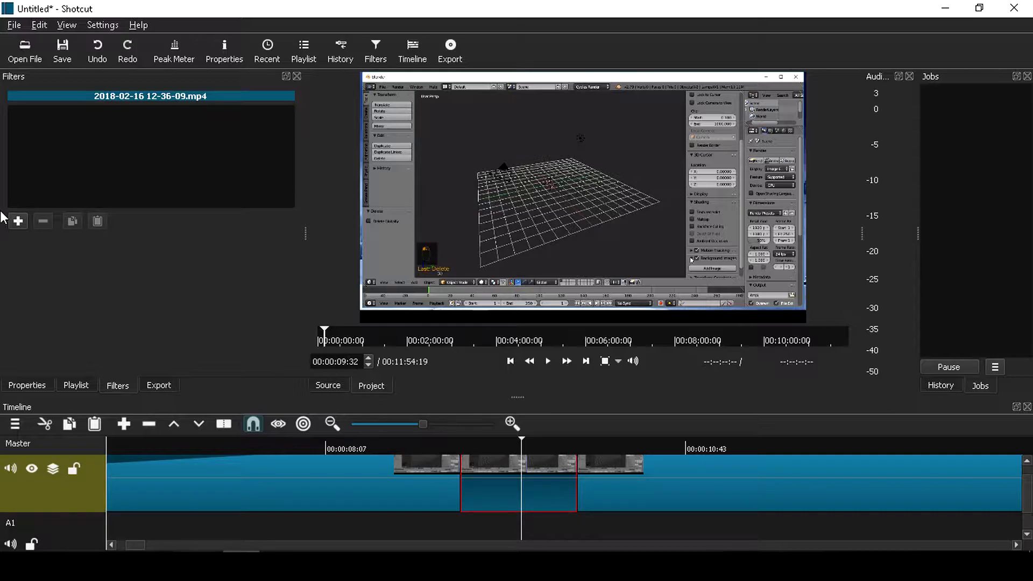
{"action": "left_click", "coordinate": [17, 220]}
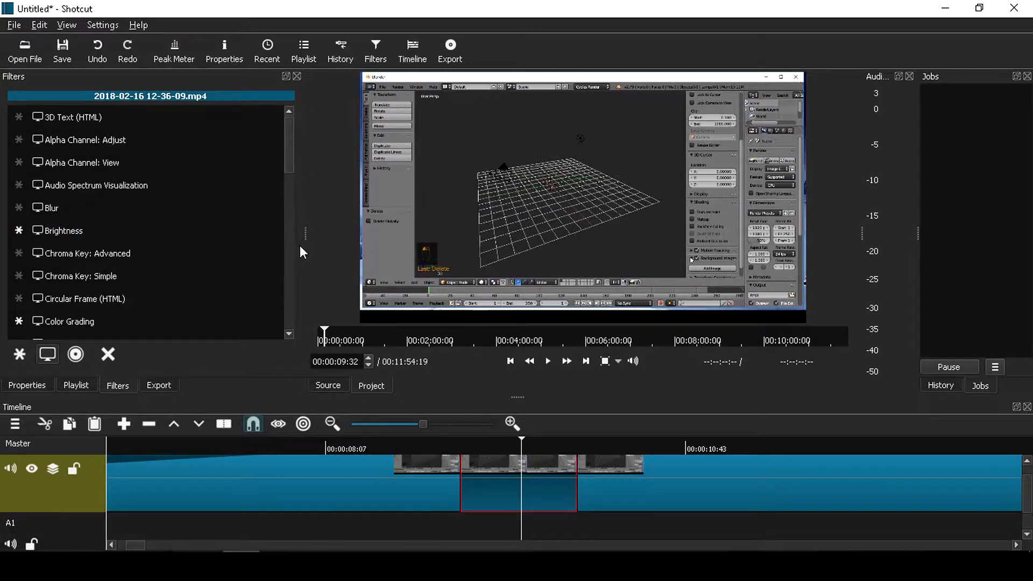
{"action": "scroll", "coordinate": [290, 279], "scroll_direction": "down", "scroll_amount": 10}
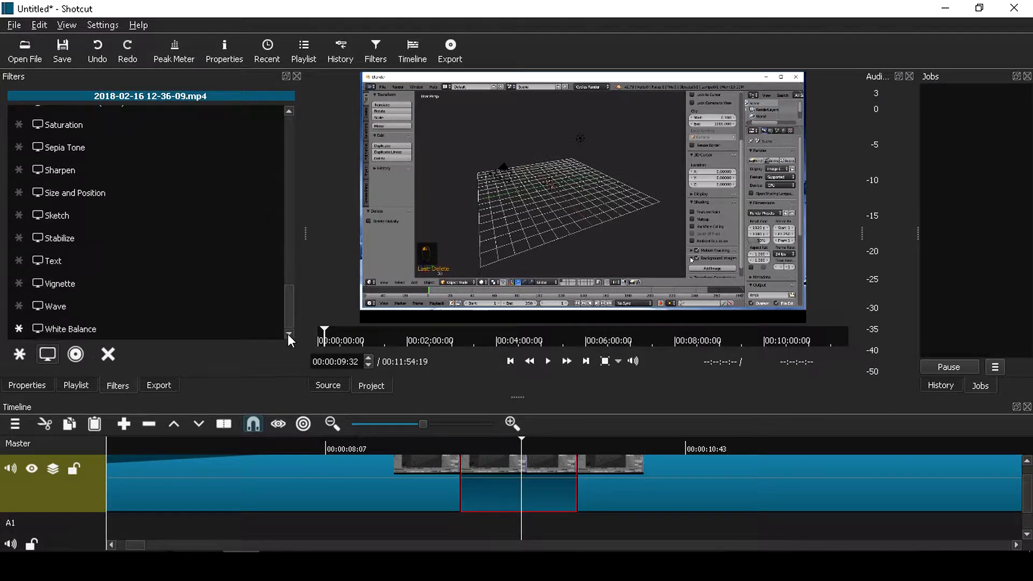
{"action": "left_click", "coordinate": [73, 260]}
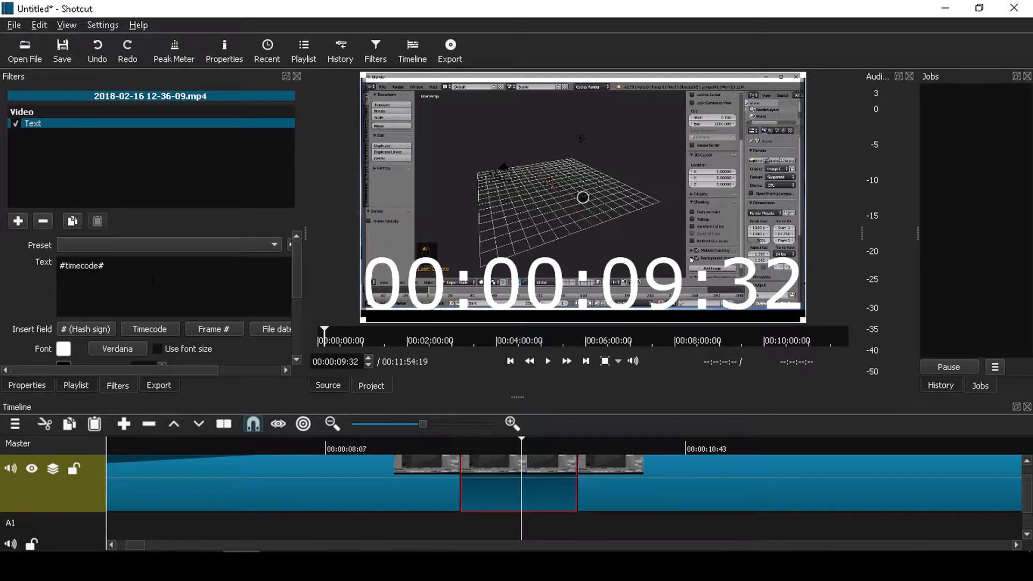
{"action": "left_click_drag", "start_coordinate": [152, 280], "coordinate": [21, 262]}
{"action": "type", "text": "TEXT"}
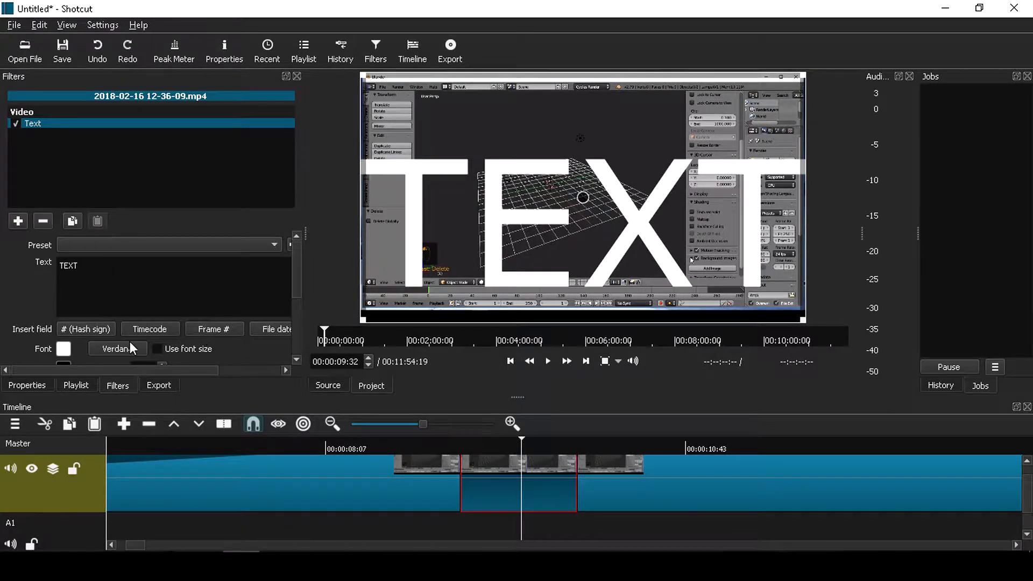
Play the timeline from just before the short clip until past its end to check when the text shows.
{"action": "left_click", "coordinate": [402, 444]}
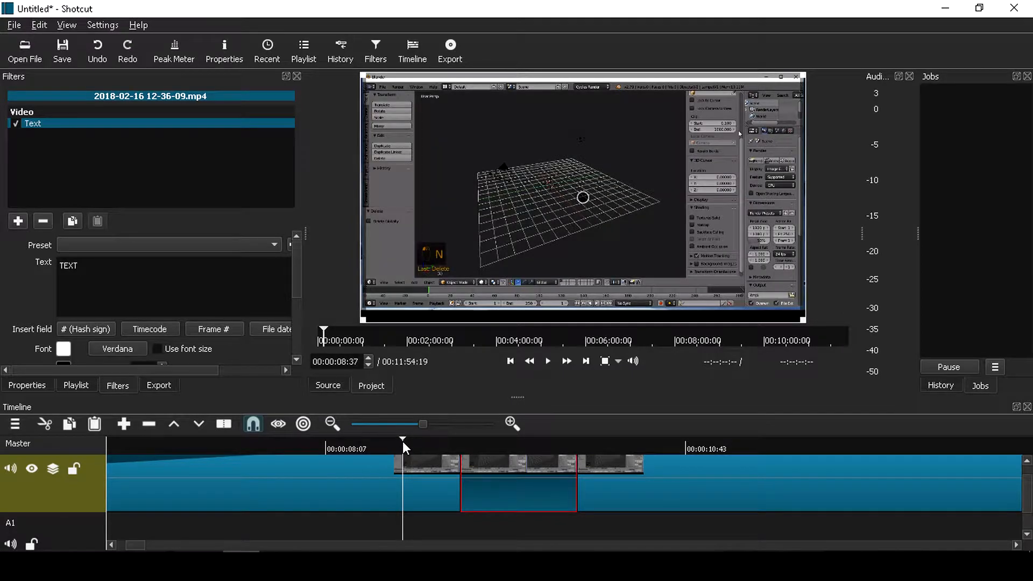
{"action": "left_click", "coordinate": [437, 447]}
{"action": "left_click", "coordinate": [548, 359]}
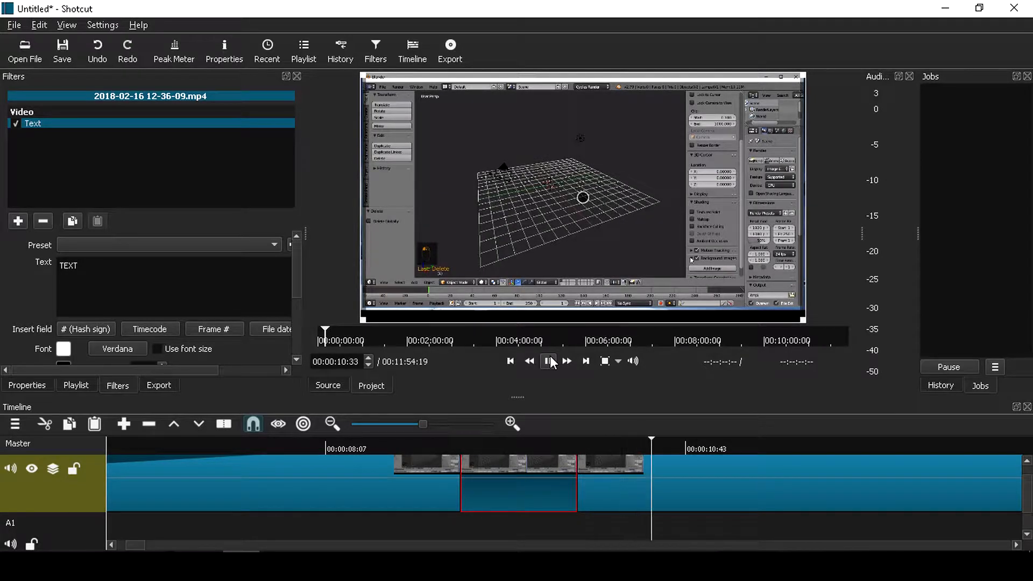
{"action": "left_click", "coordinate": [550, 360]}
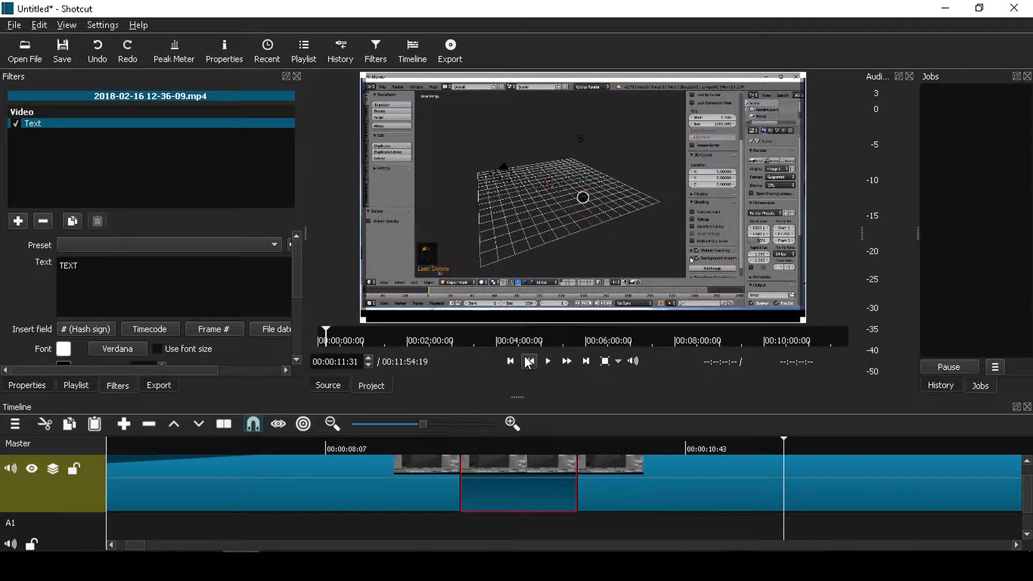
{"action": "left_click", "coordinate": [528, 361]}
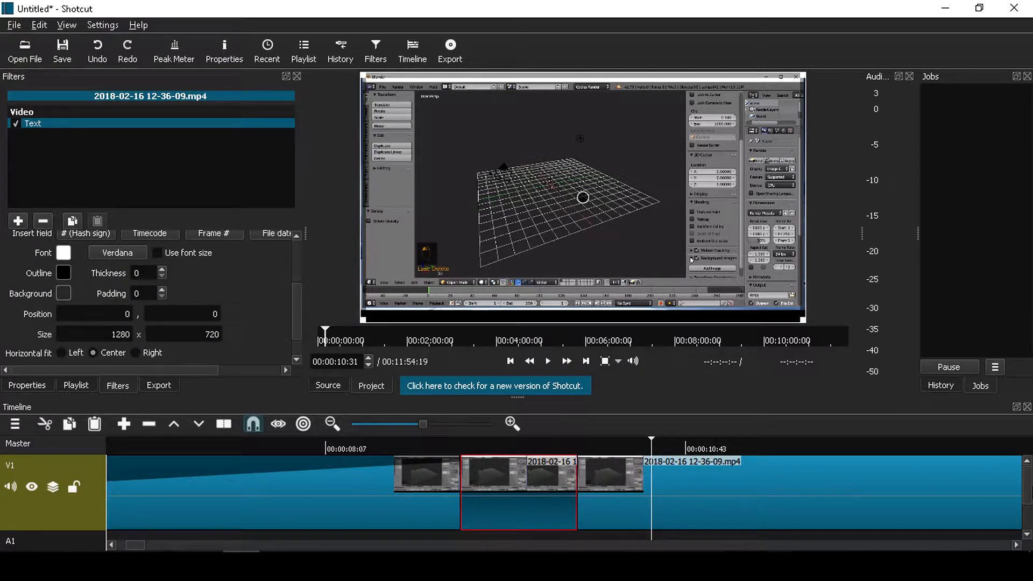
Open the export settings for the timeline and choose mp4 as the output format.
{"action": "mouse_move", "coordinate": [1027, 486]}
{"action": "left_mouse_down"}
{"action": "mouse_move", "coordinate": [1026, 503]}
{"action": "mouse_move", "coordinate": [1027, 468]}
{"action": "left_mouse_up"}
{"action": "left_click_drag", "start_coordinate": [378, 424], "coordinate": [377, 423]}
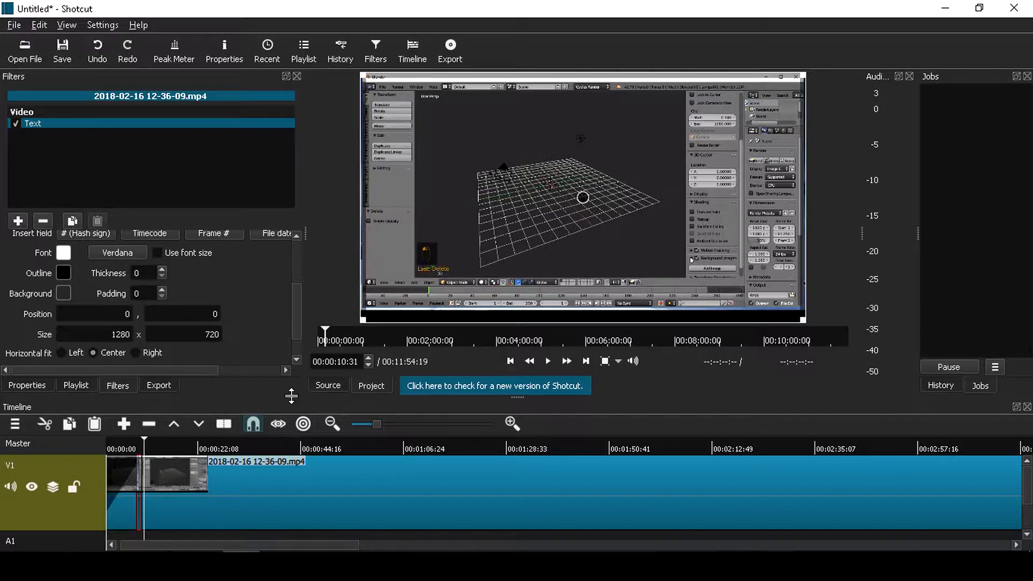
{"action": "left_click", "coordinate": [156, 386]}
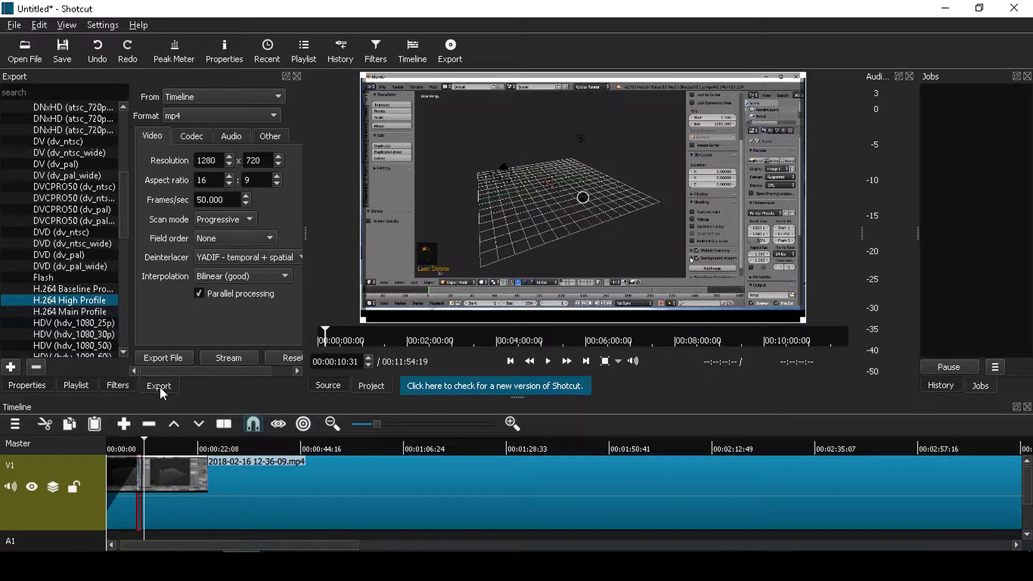
{"action": "mouse_move", "coordinate": [119, 230]}
{"action": "left_mouse_down"}
{"action": "mouse_move", "coordinate": [126, 298]}
{"action": "mouse_move", "coordinate": [118, 148]}
{"action": "mouse_move", "coordinate": [122, 268]}
{"action": "mouse_move", "coordinate": [131, 204]}
{"action": "mouse_move", "coordinate": [133, 232]}
{"action": "left_mouse_up"}
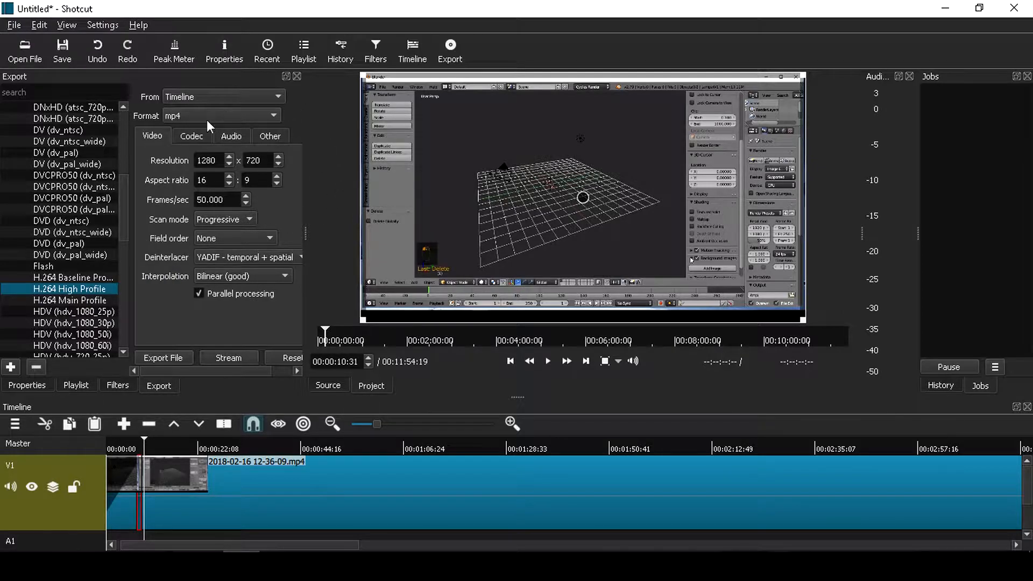
{"action": "left_click", "coordinate": [220, 115]}
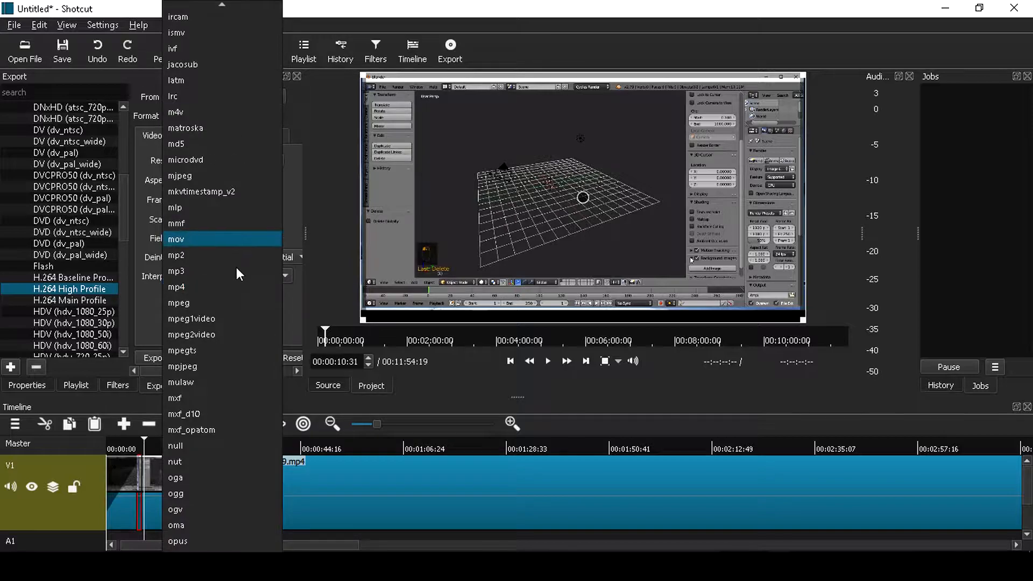
{"action": "left_click", "coordinate": [221, 288]}
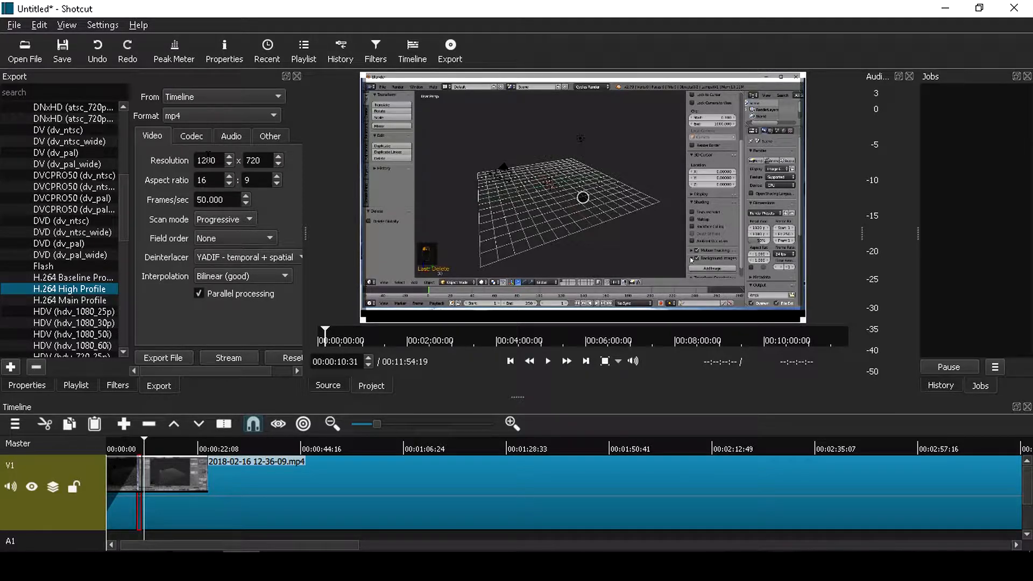
Set the export resolution width to 1920 and the frame rate to 40 frames per second.
{"action": "left_click", "coordinate": [216, 160]}
{"action": "left_click", "coordinate": [264, 161]}
{"action": "double_click", "coordinate": [217, 161]}
{"action": "type", "text": "1920"}
{"action": "key", "text": "Tab"}
{"action": "left_click_drag", "start_coordinate": [224, 199], "coordinate": [170, 199]}
{"action": "type", "text": "40"}
Configure the export codec as libx264 with Quality-based VBR rate control and 65 % quality.
{"action": "left_click", "coordinate": [194, 132]}
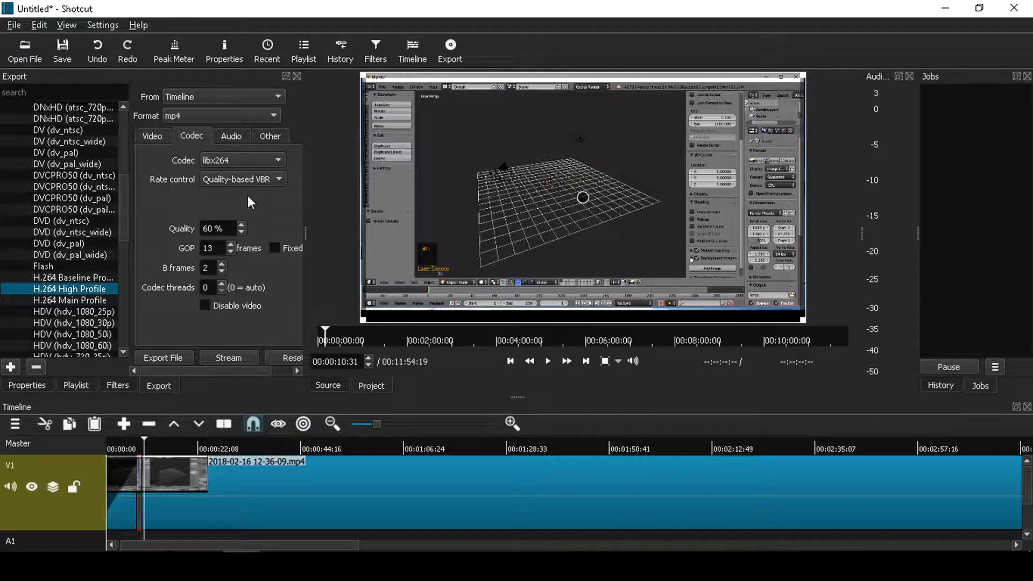
{"action": "left_click", "coordinate": [256, 156]}
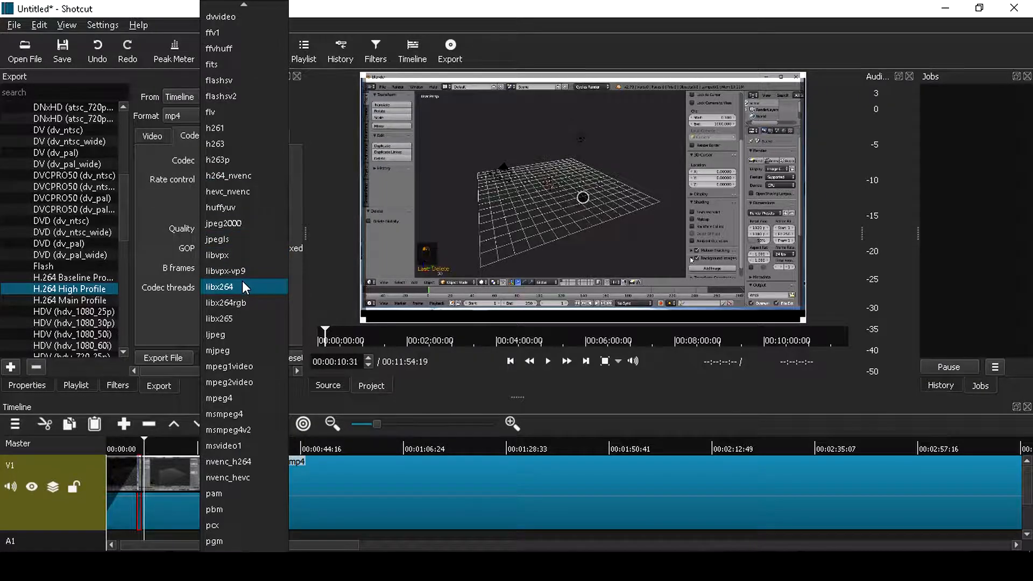
{"action": "left_click", "coordinate": [242, 281]}
{"action": "left_click", "coordinate": [247, 178]}
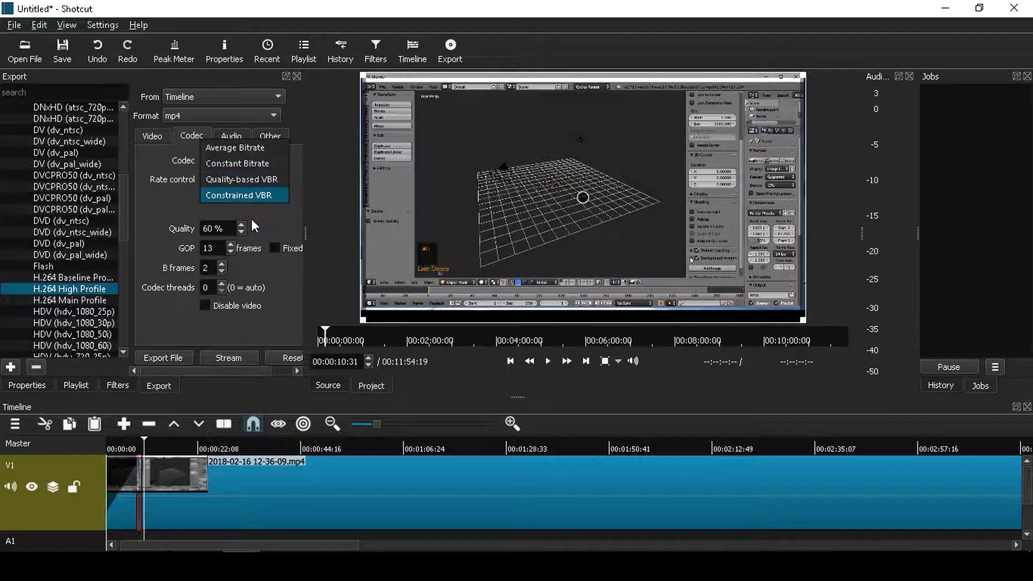
{"action": "left_click", "coordinate": [243, 175]}
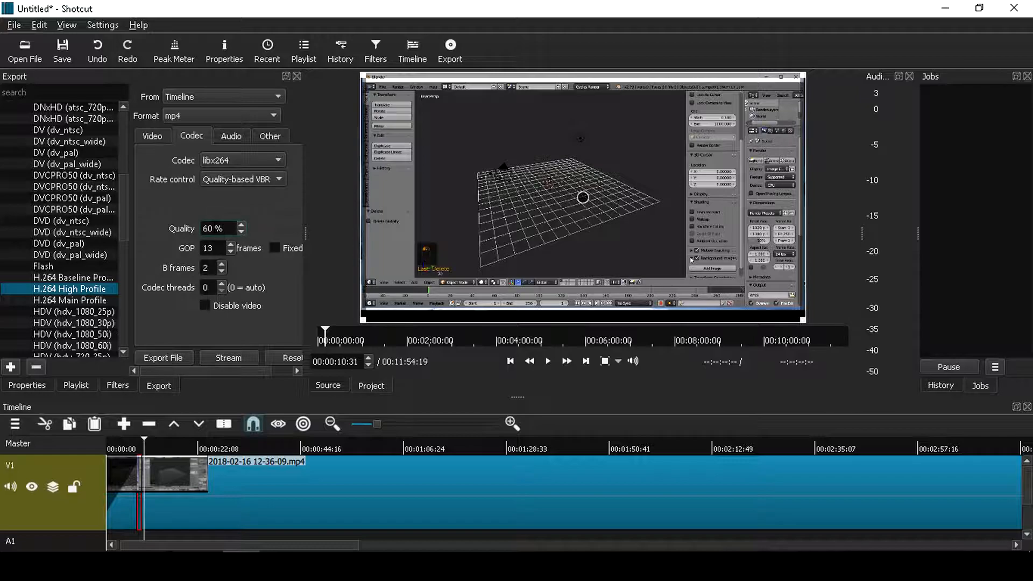
{"action": "left_click_drag", "start_coordinate": [211, 229], "coordinate": [179, 226]}
{"action": "type", "text": "65"}
Export the timeline to a video file named TEST in the Videos folder.
{"action": "left_click_drag", "start_coordinate": [230, 370], "coordinate": [189, 369]}
{"action": "left_click", "coordinate": [173, 353]}
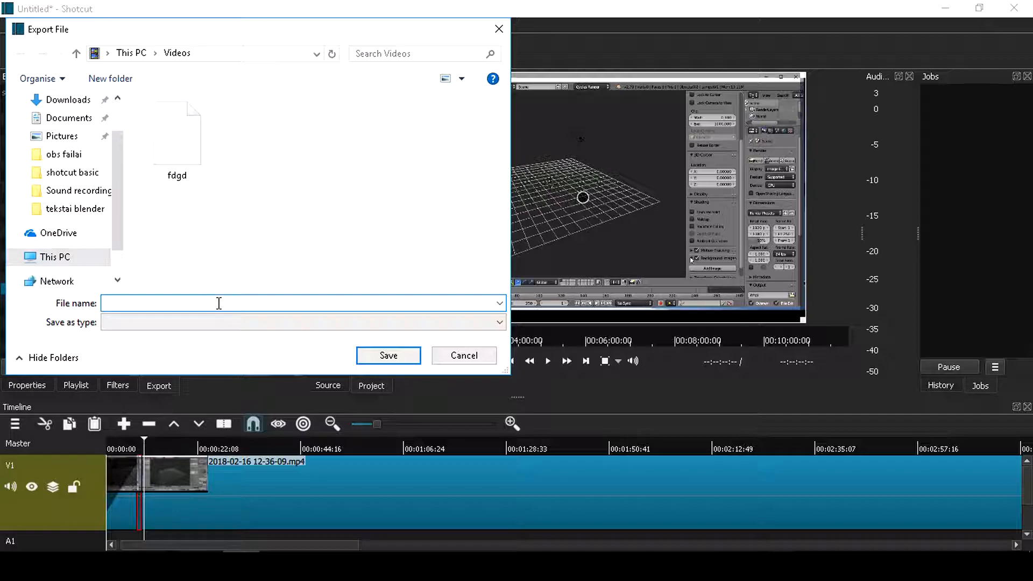
{"action": "type", "text": "TEST"}
{"action": "left_click", "coordinate": [378, 350]}
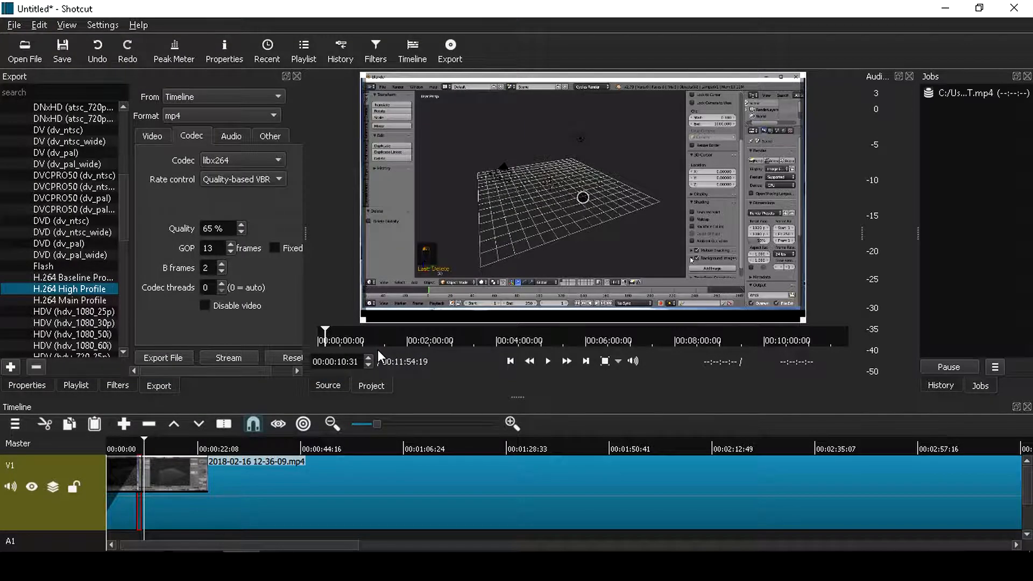